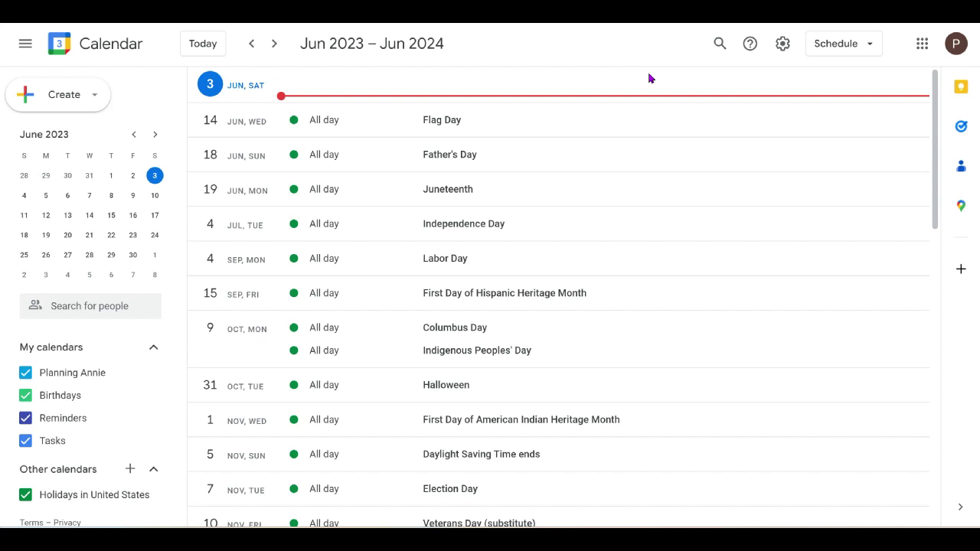
{"action": "left_click", "coordinate": [923, 44]}
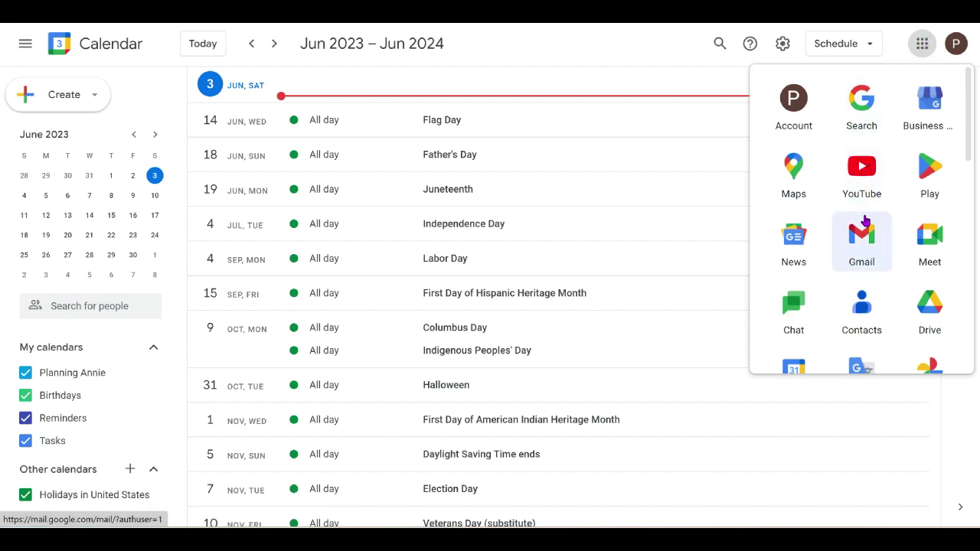
{"action": "scroll", "coordinate": [858, 236], "scroll_direction": "down", "scroll_amount": 2}
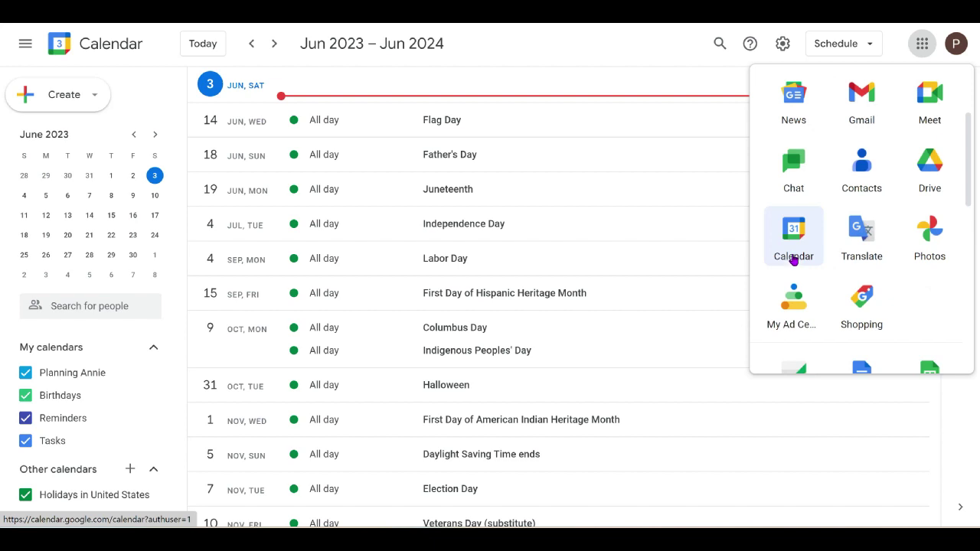
{"action": "left_click", "coordinate": [631, 44]}
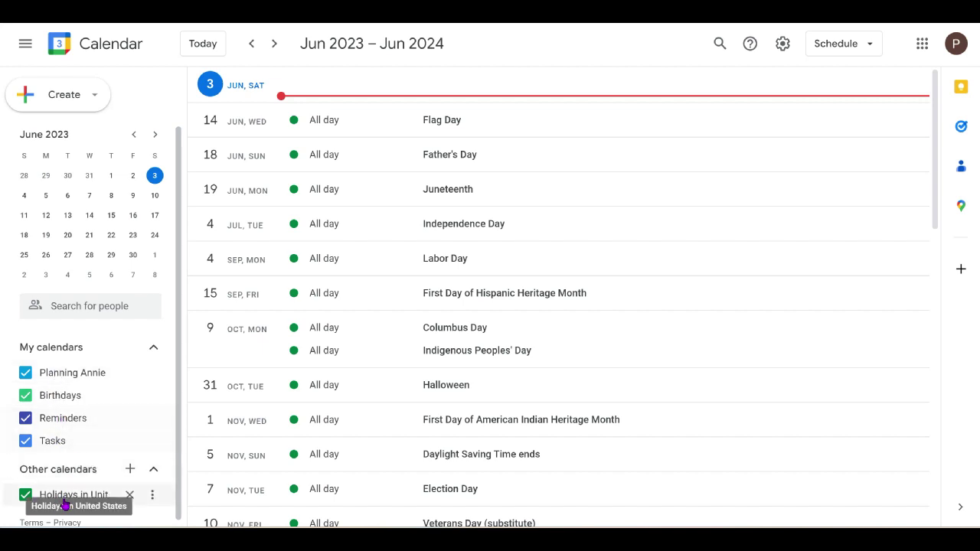
Hide the Holidays in United States calendar and show it again.
{"action": "left_click", "coordinate": [26, 496]}
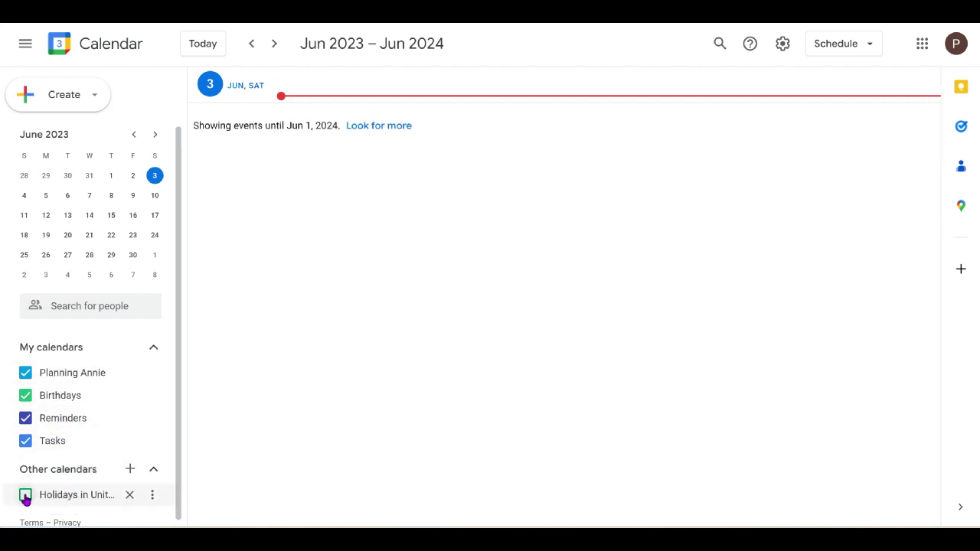
{"action": "left_click", "coordinate": [26, 495]}
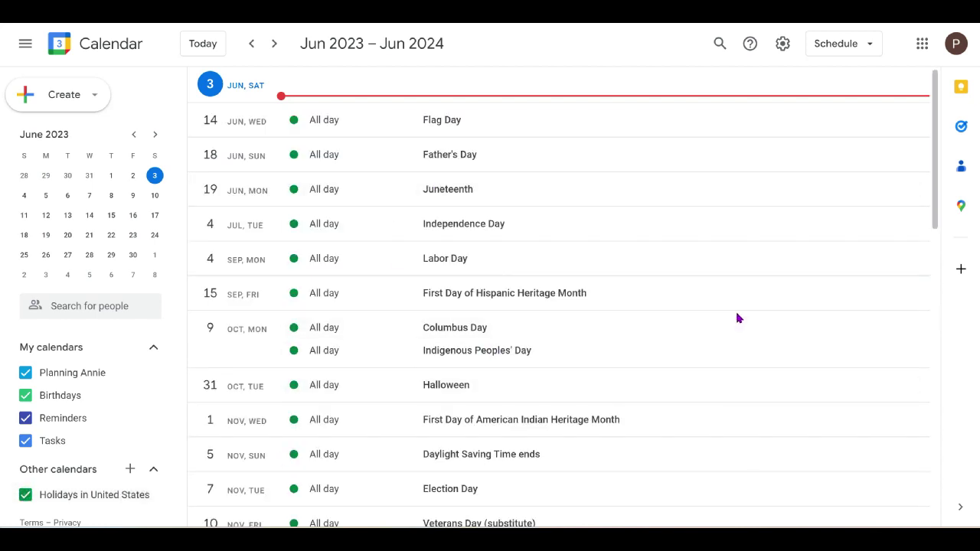
Preview the calendar in the Week, Month, 4 days and Day views, and return to the Schedule view.
{"action": "left_click", "coordinate": [859, 50]}
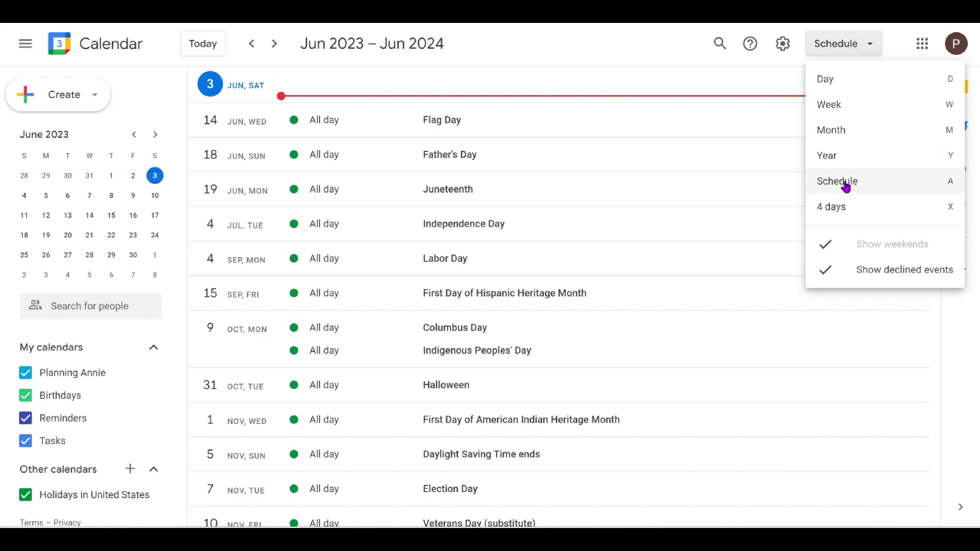
{"action": "left_click", "coordinate": [842, 184]}
{"action": "left_click", "coordinate": [865, 48]}
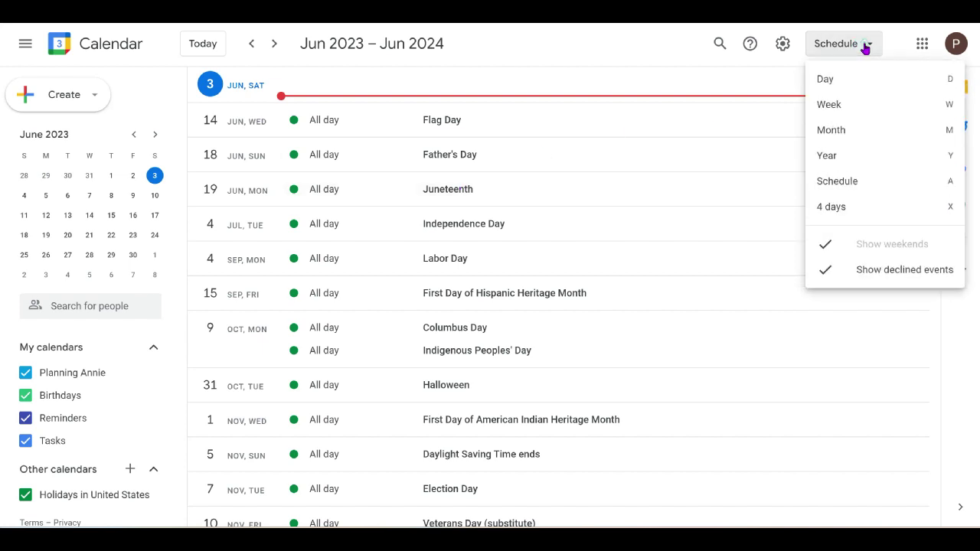
{"action": "left_click", "coordinate": [844, 105]}
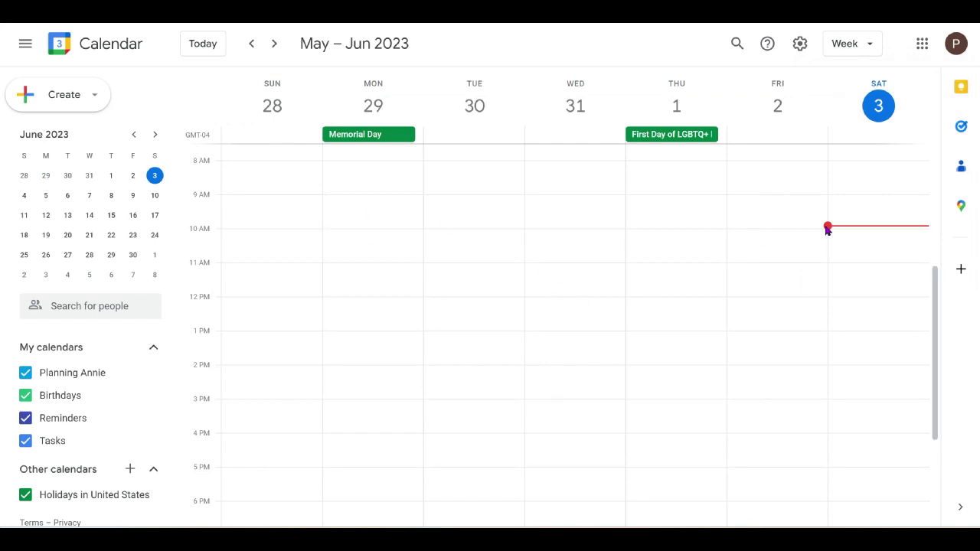
{"action": "left_click", "coordinate": [870, 46]}
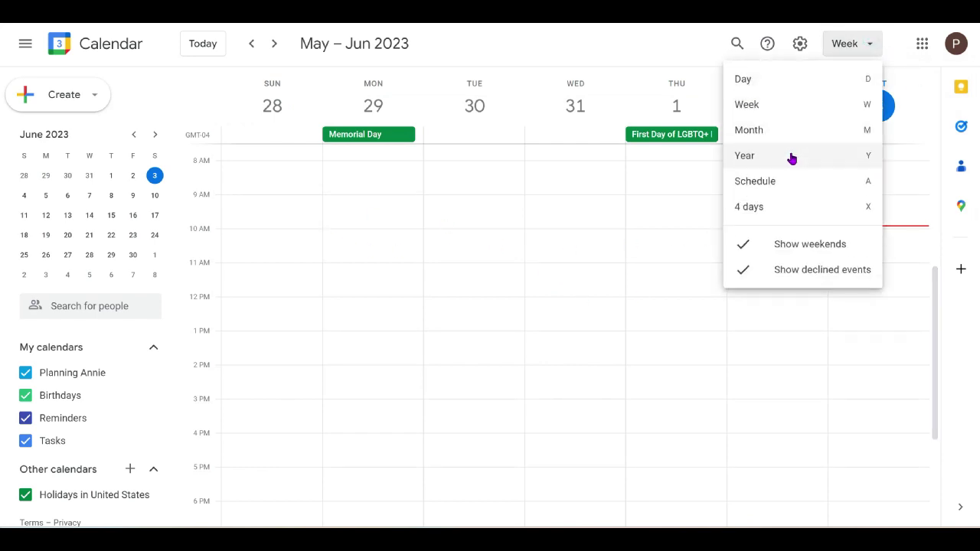
{"action": "left_click", "coordinate": [797, 128]}
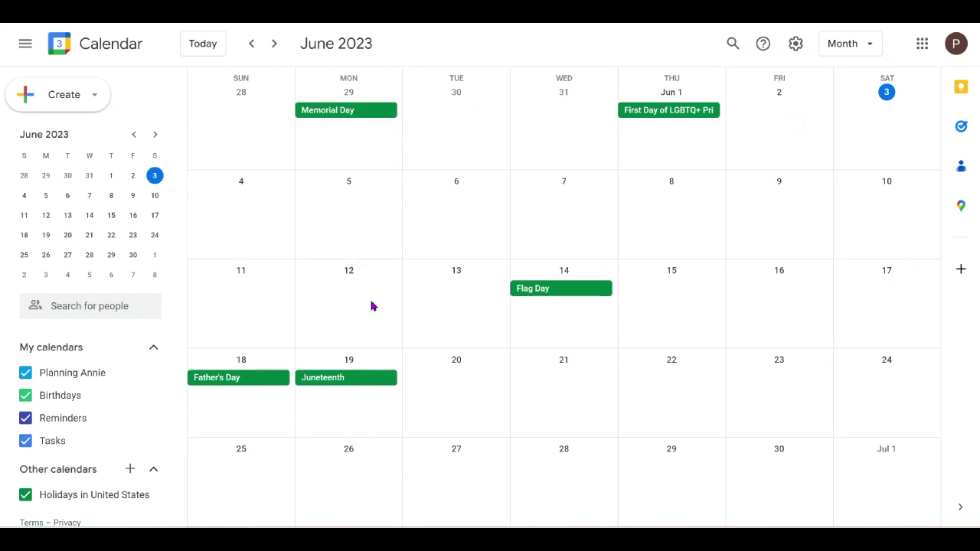
{"action": "left_click", "coordinate": [870, 47]}
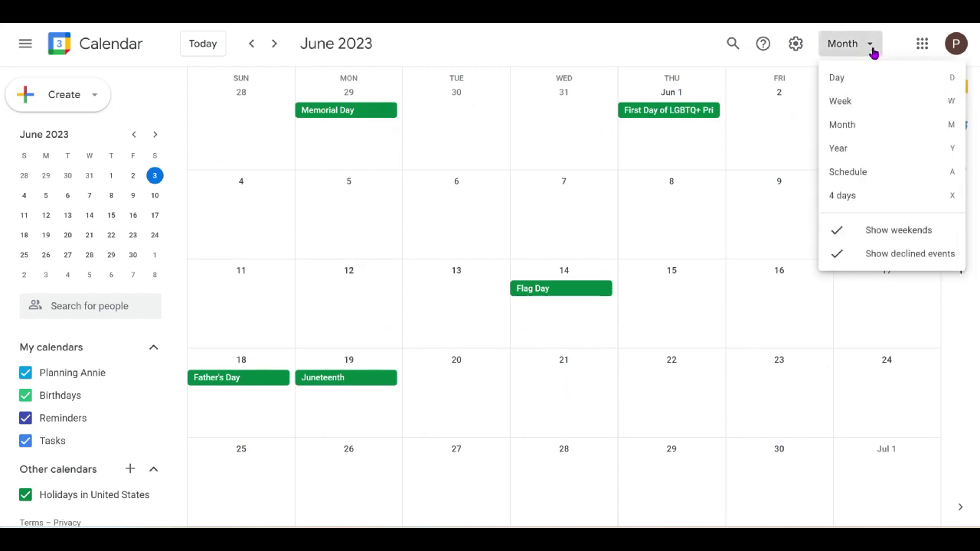
{"action": "left_click", "coordinate": [846, 207]}
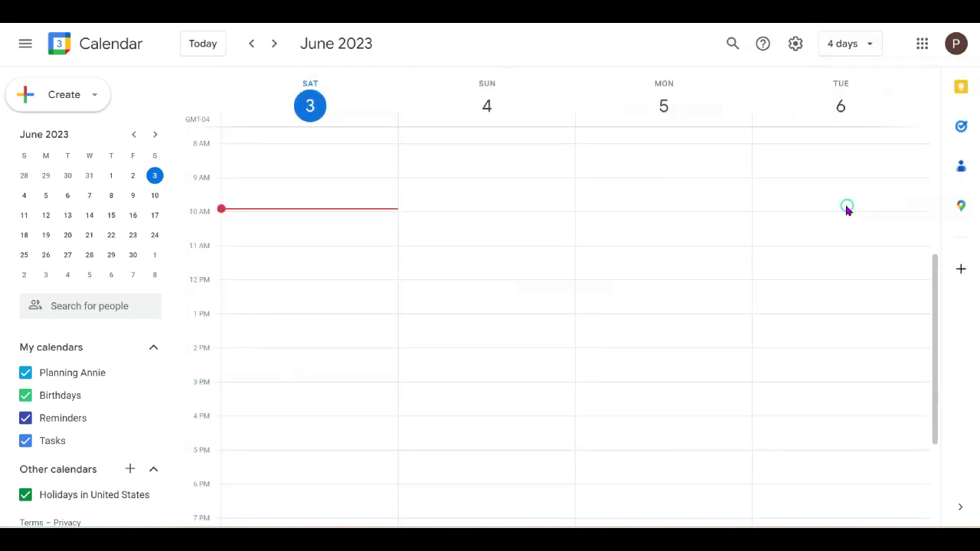
{"action": "left_click", "coordinate": [854, 48]}
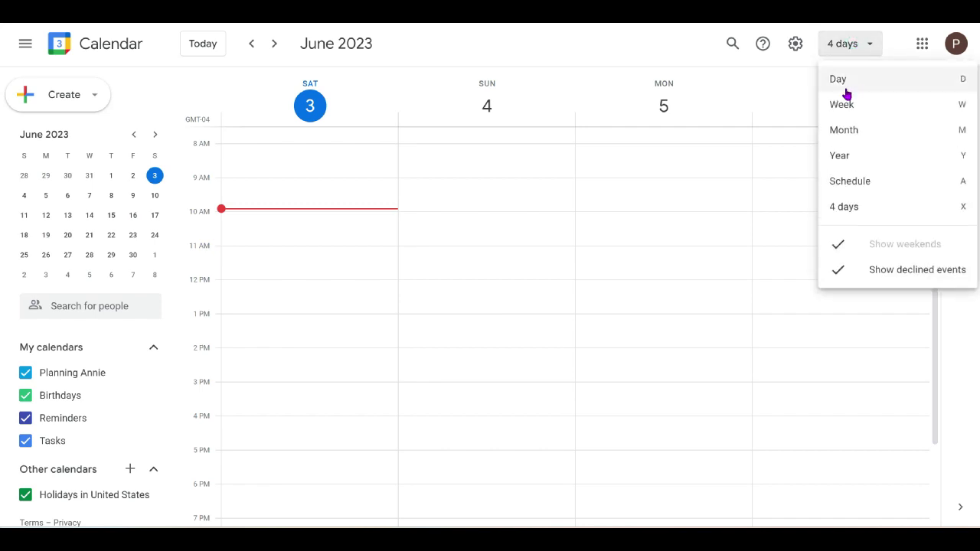
{"action": "left_click", "coordinate": [846, 78]}
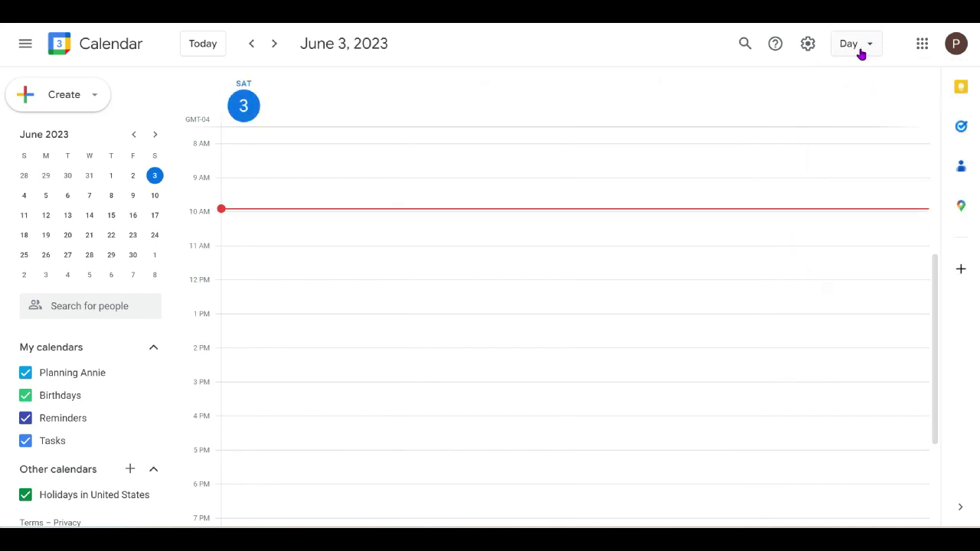
{"action": "left_click", "coordinate": [859, 48]}
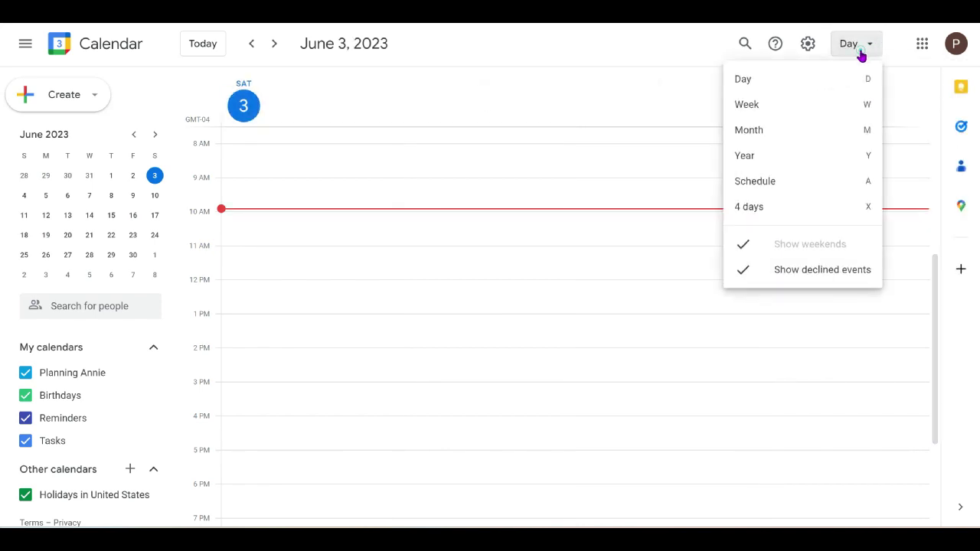
{"action": "left_click", "coordinate": [797, 184]}
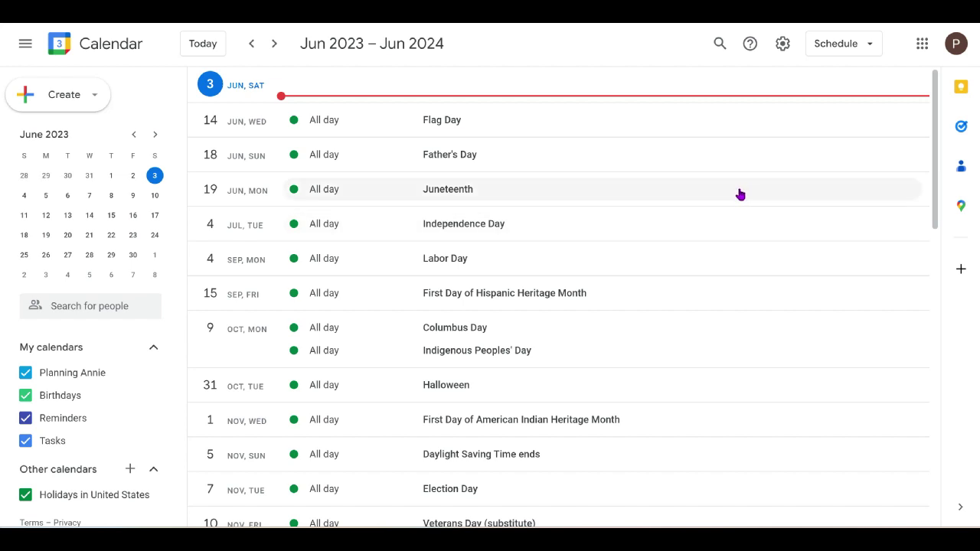
Open the calendar settings and review the general options down to the event settings, including the default duration choices.
{"action": "left_click", "coordinate": [782, 45]}
{"action": "left_click", "coordinate": [798, 79]}
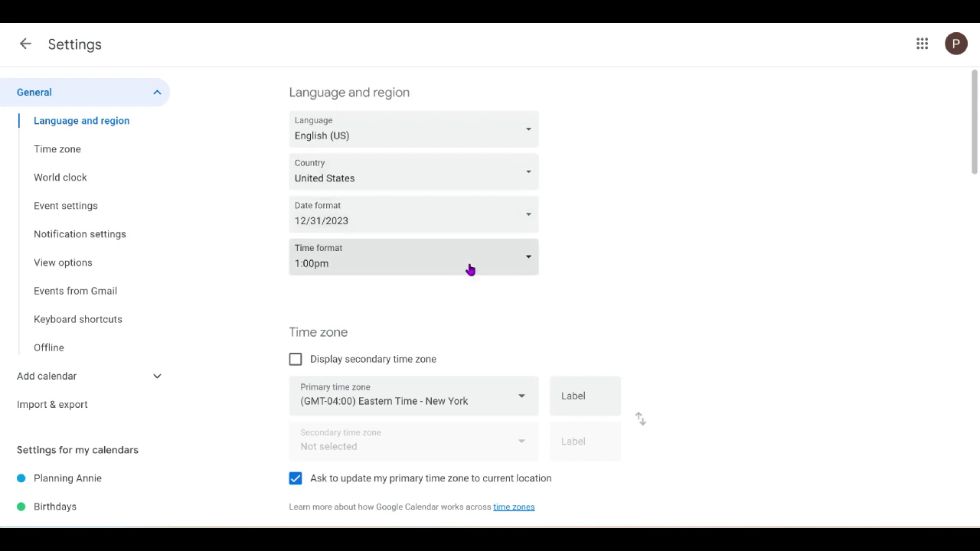
{"action": "scroll", "coordinate": [739, 320], "scroll_direction": "down", "scroll_amount": 2}
{"action": "scroll", "coordinate": [740, 329], "scroll_direction": "down", "scroll_amount": 1}
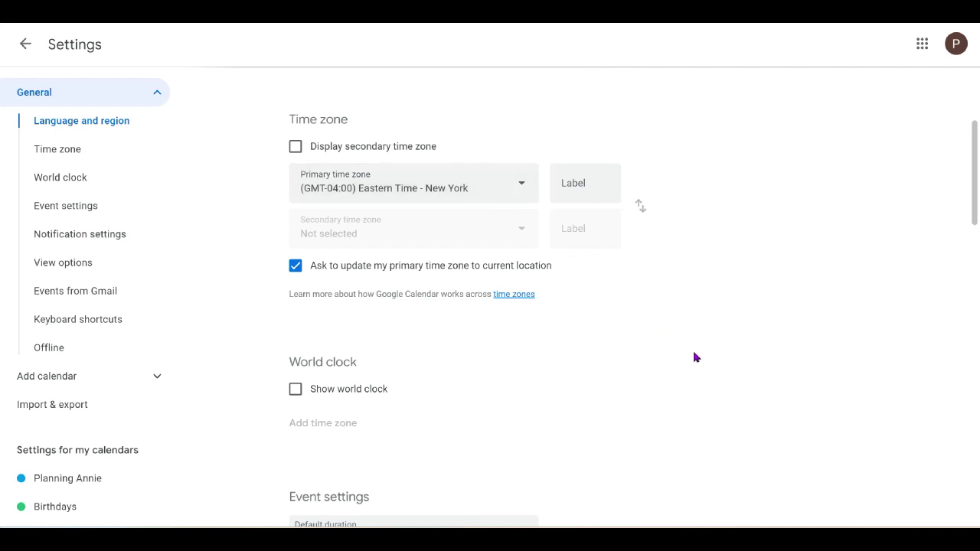
{"action": "scroll", "coordinate": [692, 353], "scroll_direction": "down", "scroll_amount": 3}
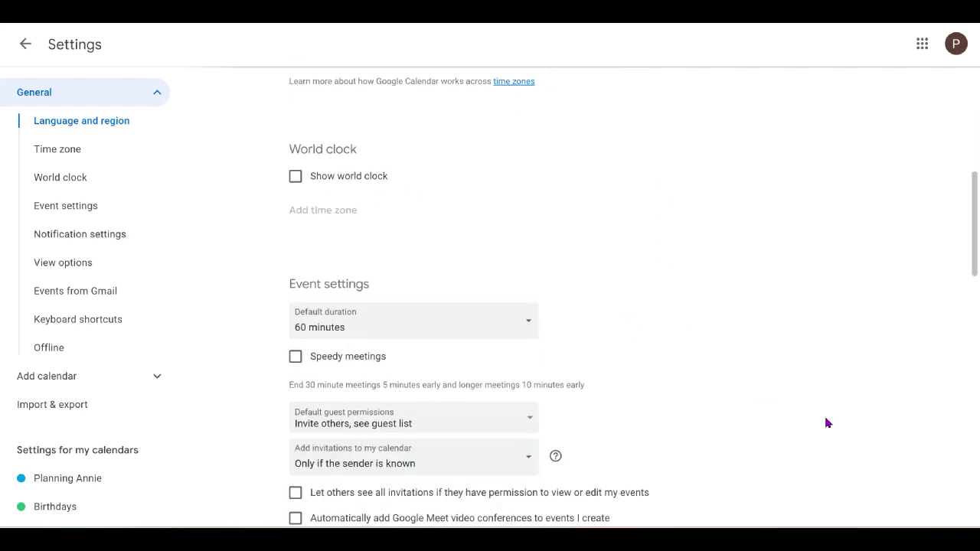
{"action": "scroll", "coordinate": [682, 357], "scroll_direction": "down", "scroll_amount": 3}
{"action": "scroll", "coordinate": [653, 327], "scroll_direction": "up", "scroll_amount": 1}
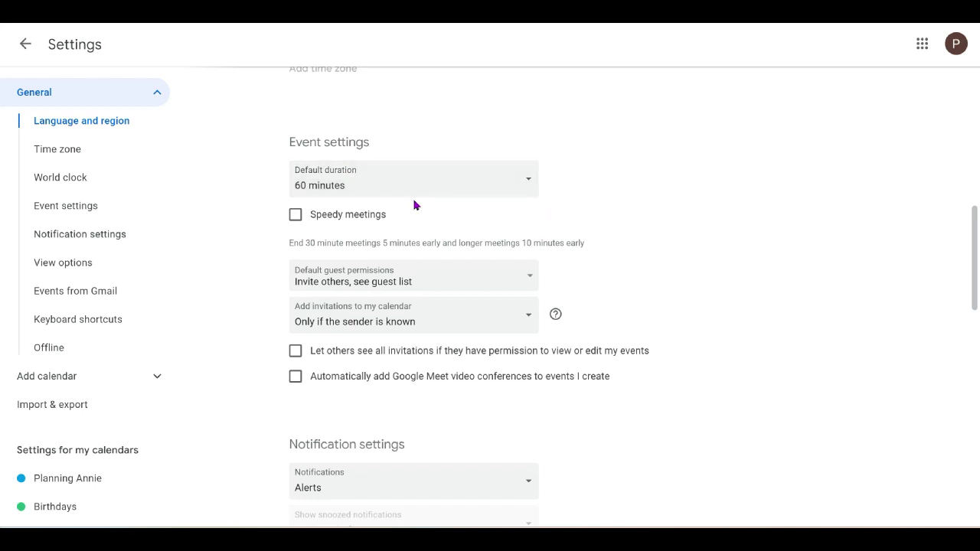
{"action": "left_click", "coordinate": [526, 185]}
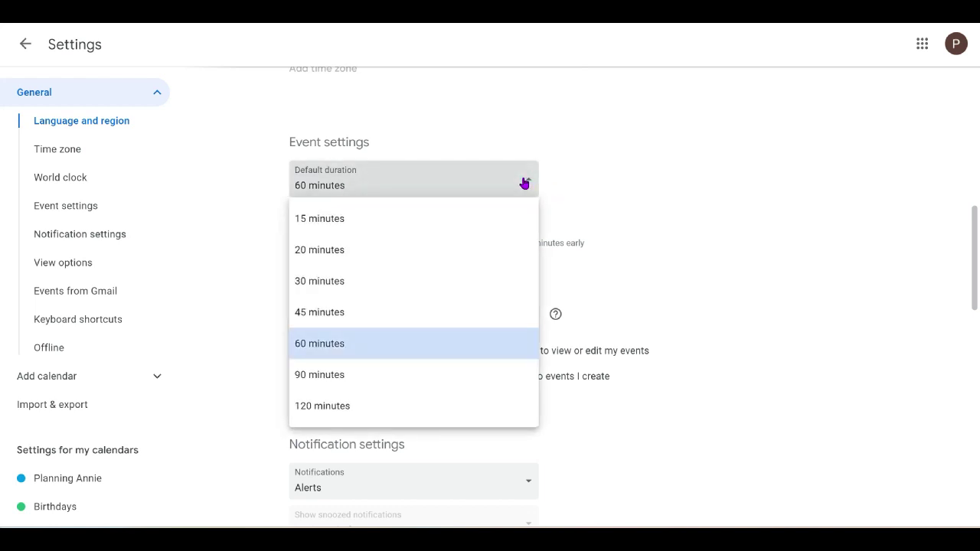
{"action": "left_click", "coordinate": [564, 179]}
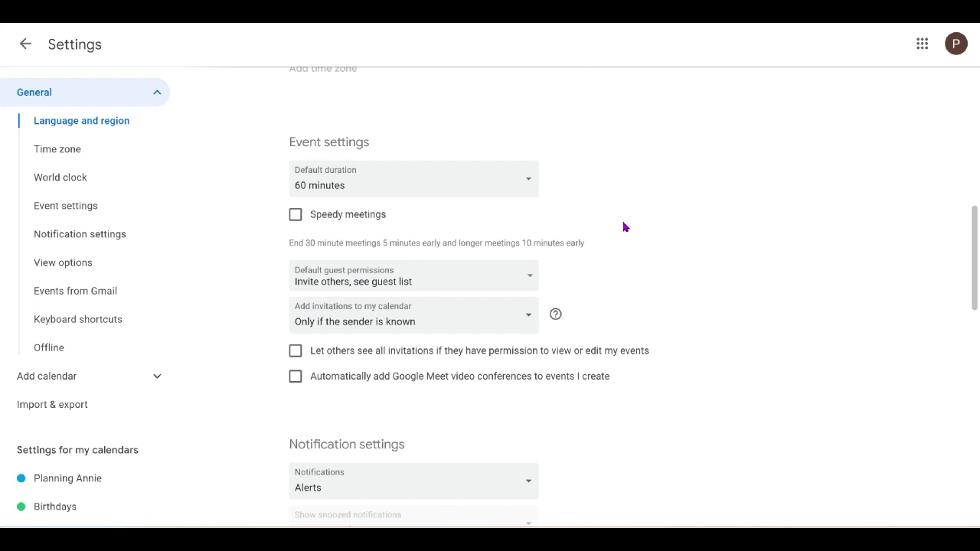
In the view options, turn on week numbers and set the week to start on Monday.
{"action": "scroll", "coordinate": [624, 227], "scroll_direction": "down", "scroll_amount": 1}
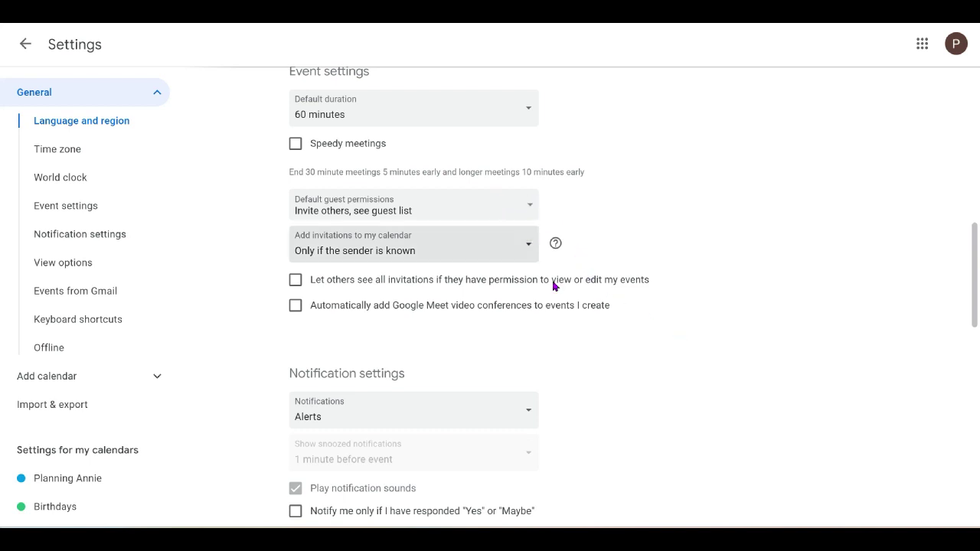
{"action": "scroll", "coordinate": [632, 380], "scroll_direction": "down", "scroll_amount": 3}
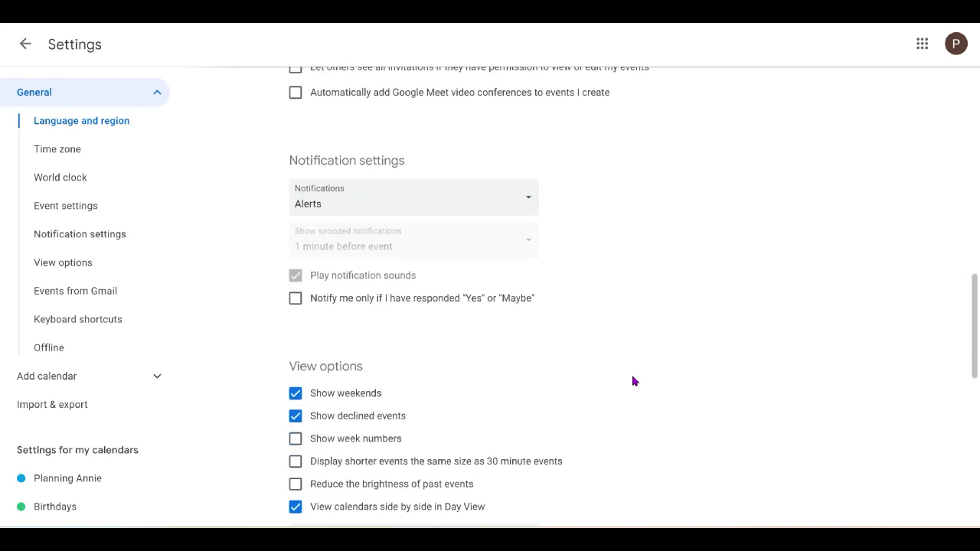
{"action": "scroll", "coordinate": [633, 381], "scroll_direction": "down", "scroll_amount": 3}
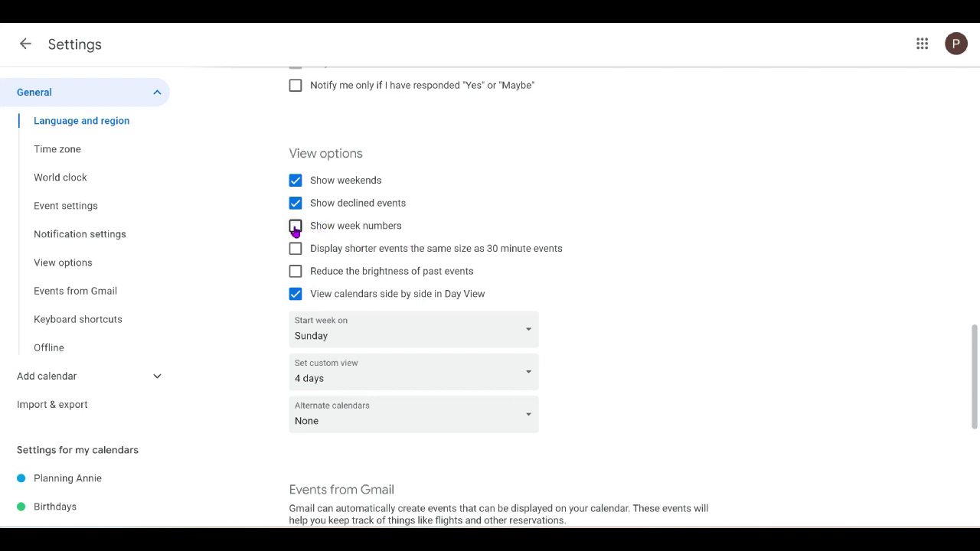
{"action": "left_click", "coordinate": [296, 228]}
{"action": "scroll", "coordinate": [334, 228], "scroll_direction": "down", "scroll_amount": 1}
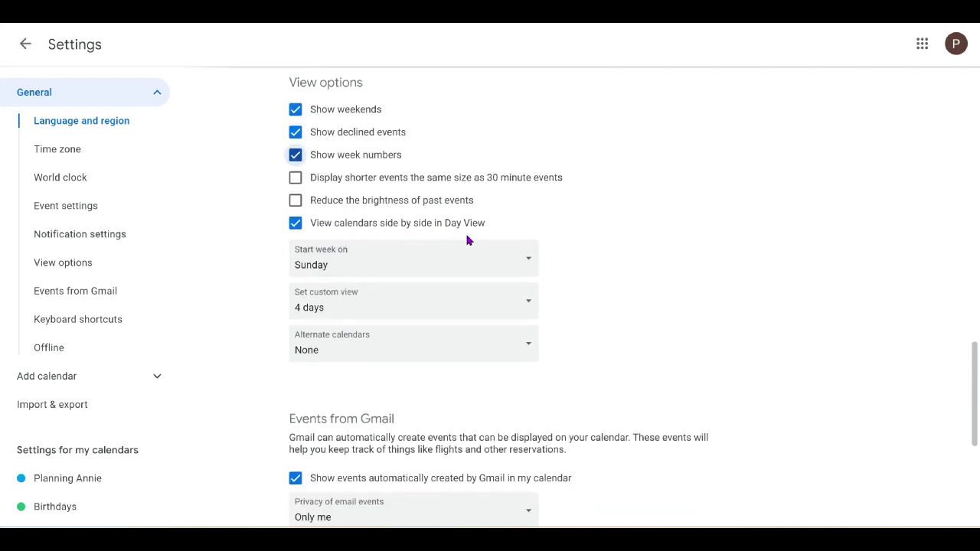
{"action": "left_click", "coordinate": [522, 260]}
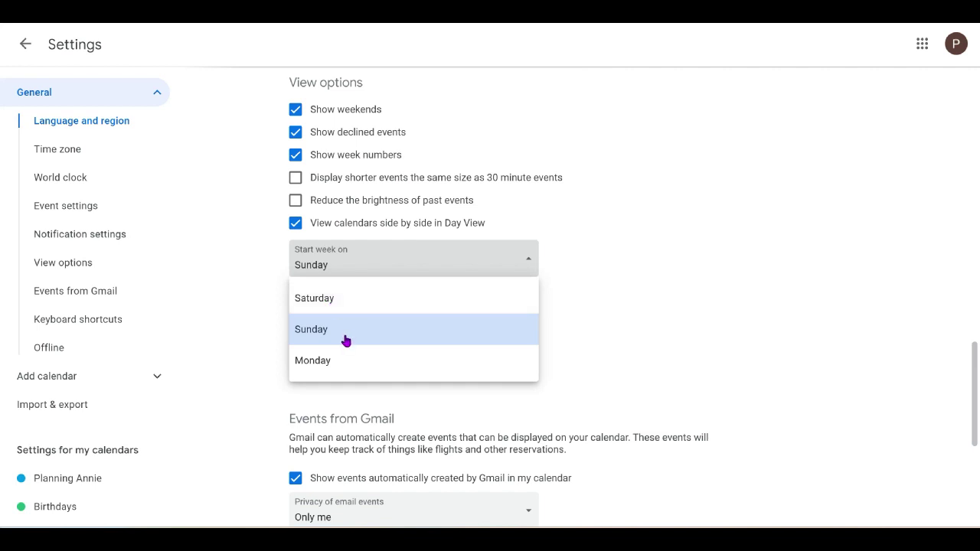
{"action": "left_click", "coordinate": [327, 371]}
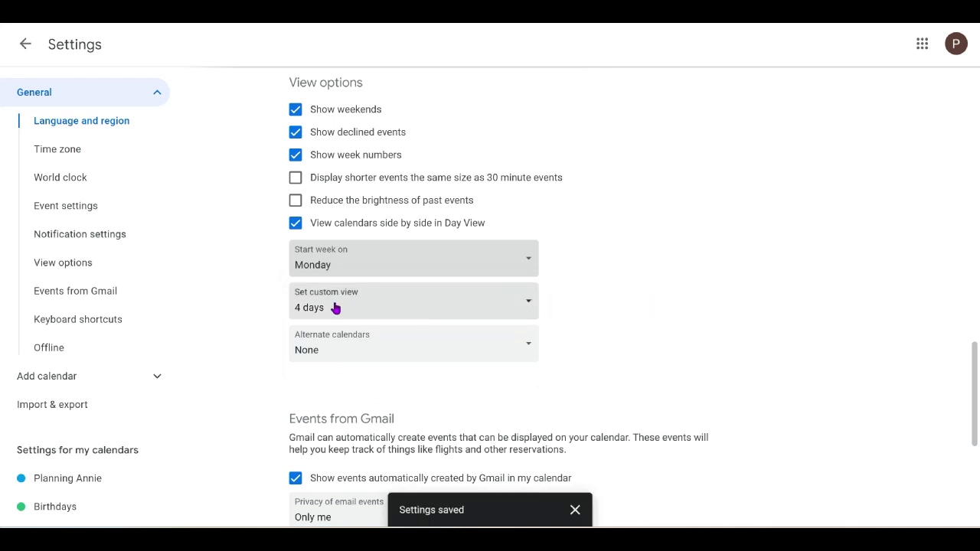
Examine the available choices for the custom view and for alternate calendars without changing either.
{"action": "left_click", "coordinate": [507, 304]}
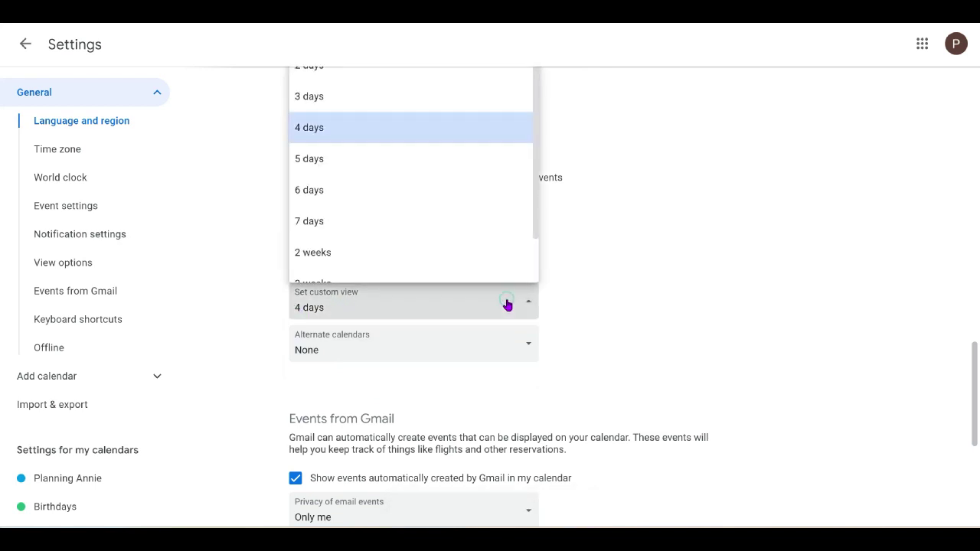
{"action": "left_click", "coordinate": [560, 292]}
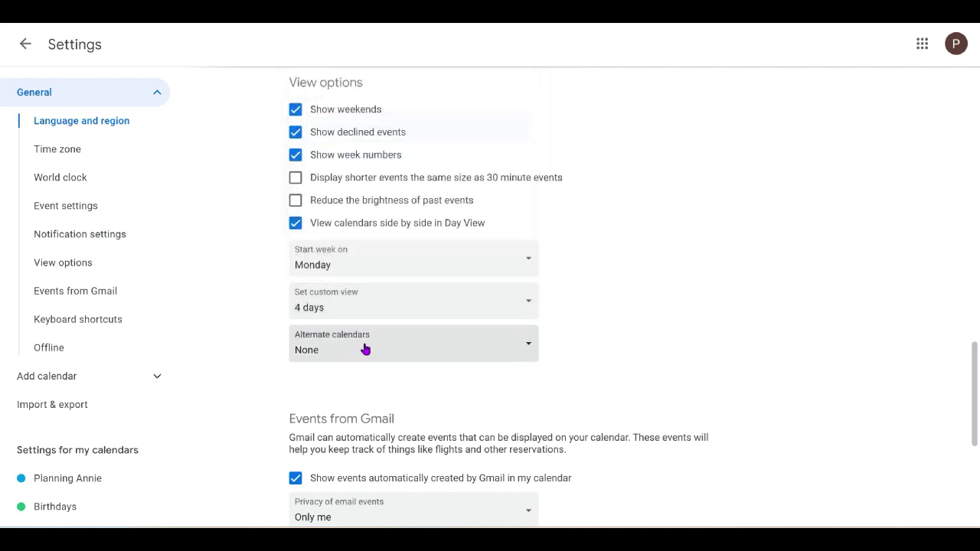
{"action": "left_click", "coordinate": [522, 357]}
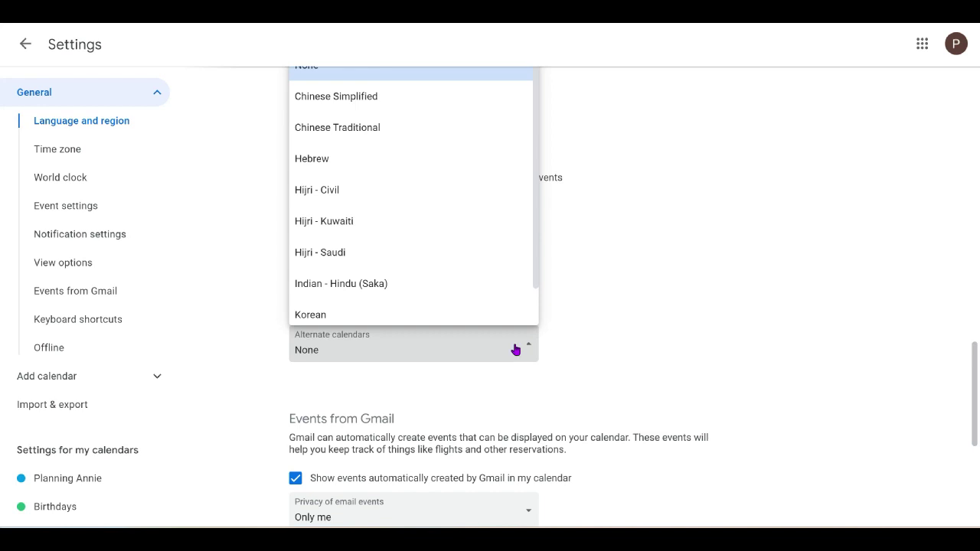
{"action": "left_click", "coordinate": [554, 334]}
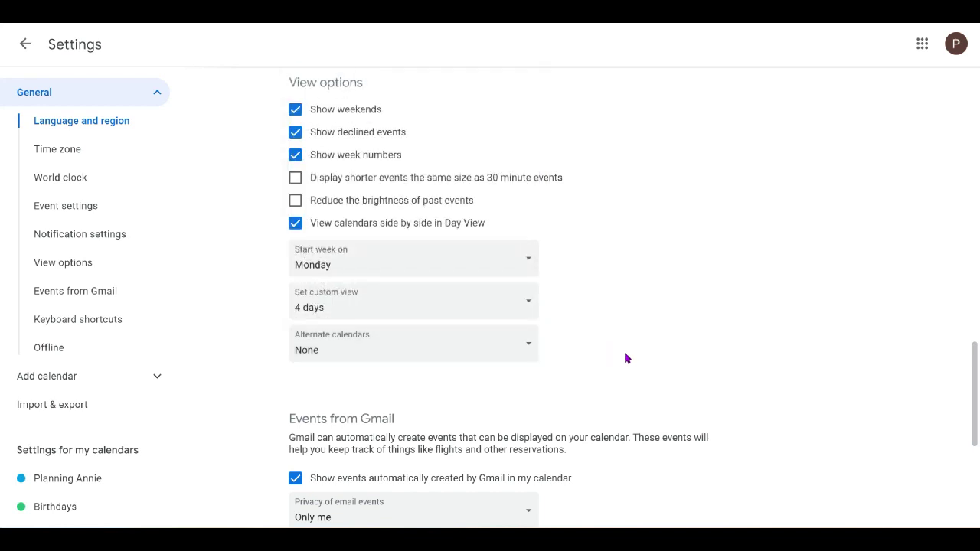
{"action": "scroll", "coordinate": [627, 357], "scroll_direction": "up", "scroll_amount": 10}
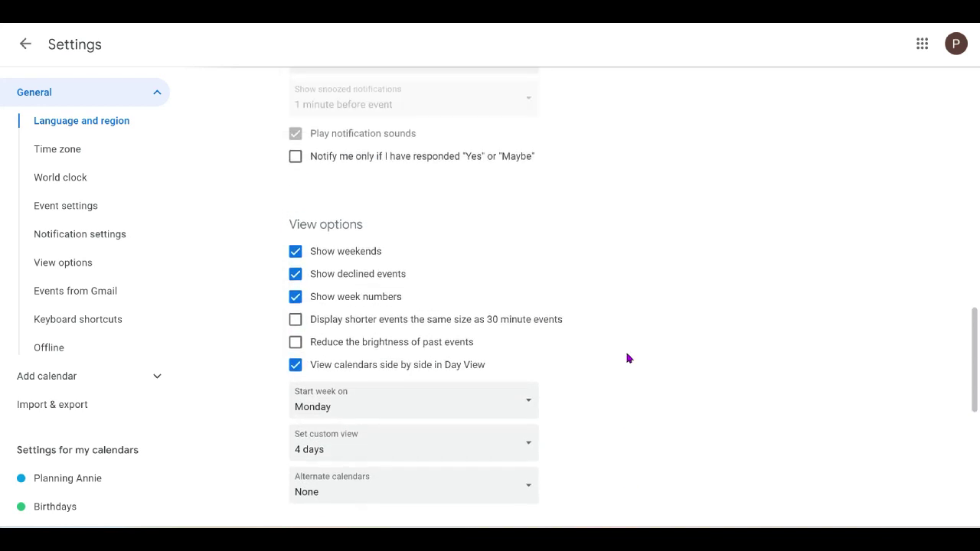
{"action": "scroll", "coordinate": [626, 357], "scroll_direction": "up", "scroll_amount": 10}
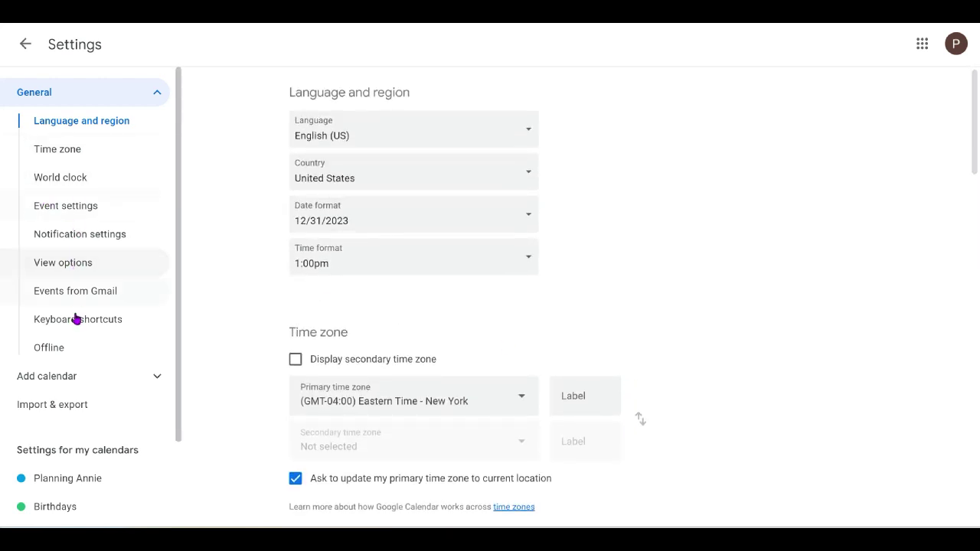
{"action": "scroll", "coordinate": [103, 374], "scroll_direction": "down", "scroll_amount": 2}
{"action": "scroll", "coordinate": [100, 361], "scroll_direction": "up", "scroll_amount": 2}
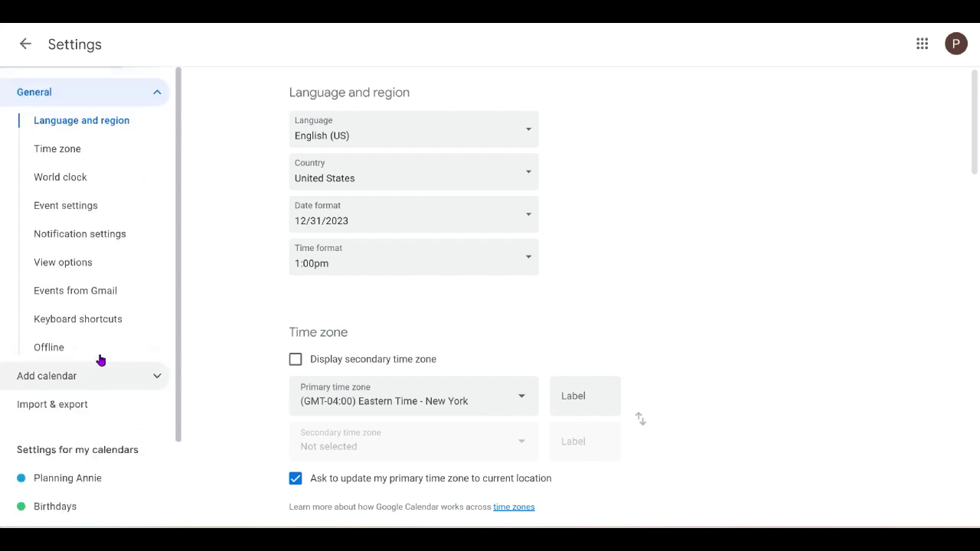
Review the settings of the Holidays in United States calendar, including the holiday content choices, permissions and integration details.
{"action": "scroll", "coordinate": [107, 391], "scroll_direction": "down", "scroll_amount": 2}
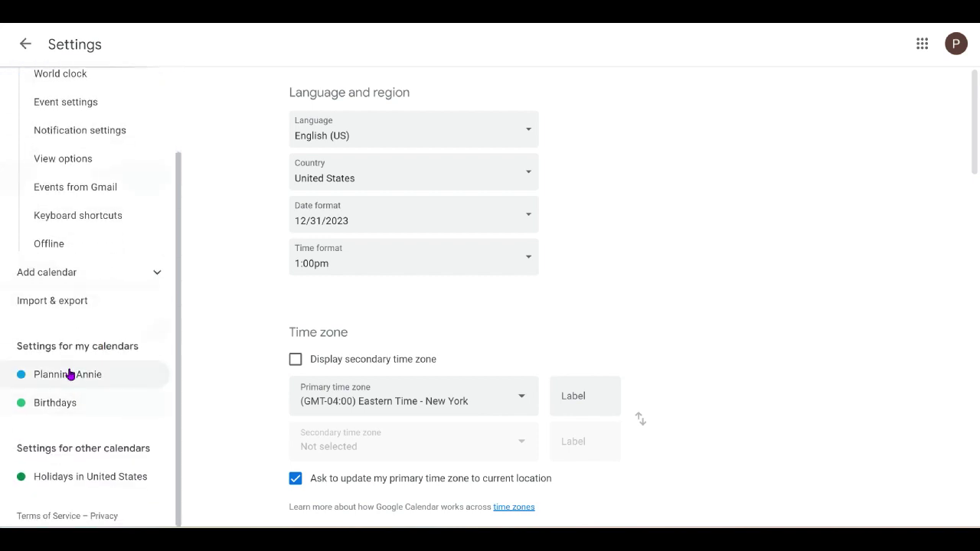
{"action": "left_click", "coordinate": [94, 477]}
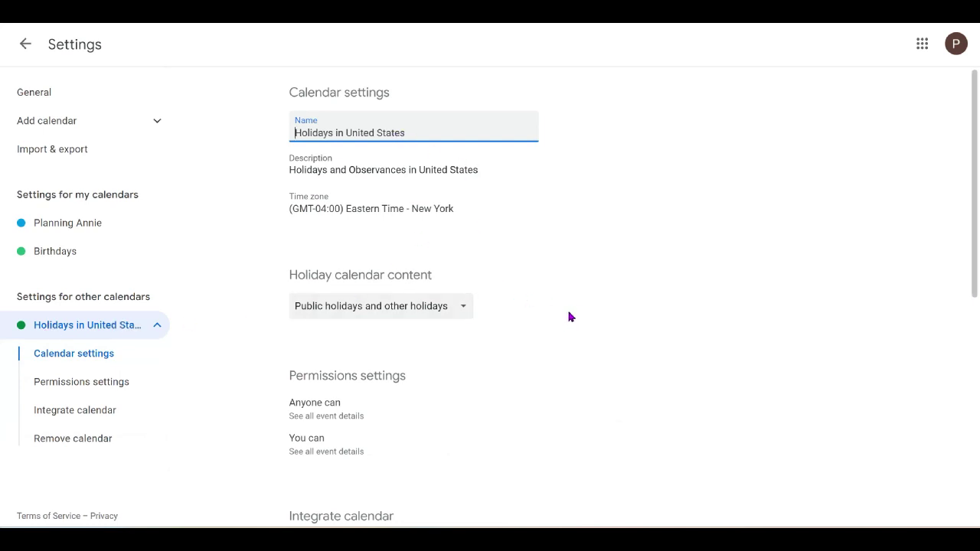
{"action": "scroll", "coordinate": [568, 316], "scroll_direction": "down", "scroll_amount": 2}
{"action": "scroll", "coordinate": [569, 316], "scroll_direction": "up", "scroll_amount": 2}
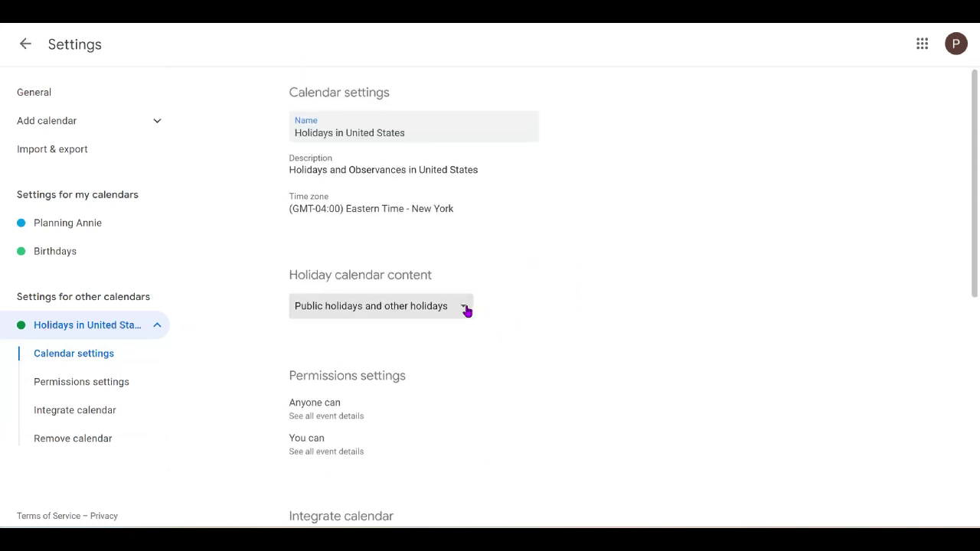
{"action": "left_click", "coordinate": [463, 307]}
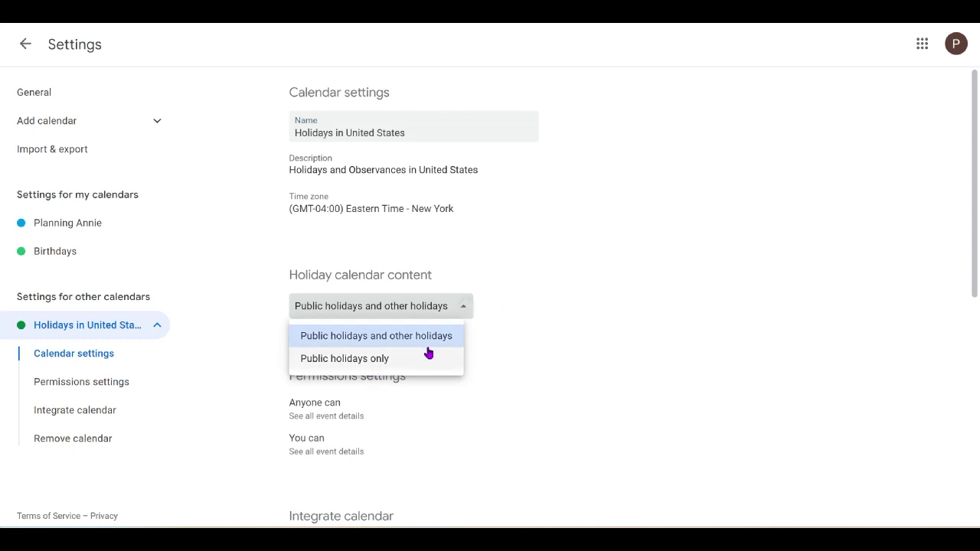
{"action": "left_click", "coordinate": [654, 300]}
{"action": "scroll", "coordinate": [617, 378], "scroll_direction": "down", "scroll_amount": 2}
{"action": "scroll", "coordinate": [617, 378], "scroll_direction": "down", "scroll_amount": 3}
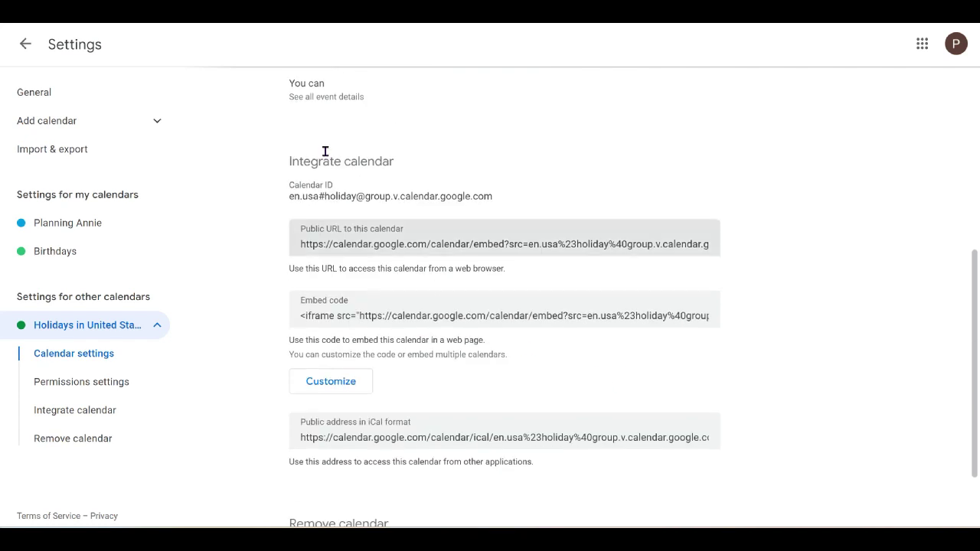
{"action": "scroll", "coordinate": [654, 360], "scroll_direction": "up", "scroll_amount": 5}
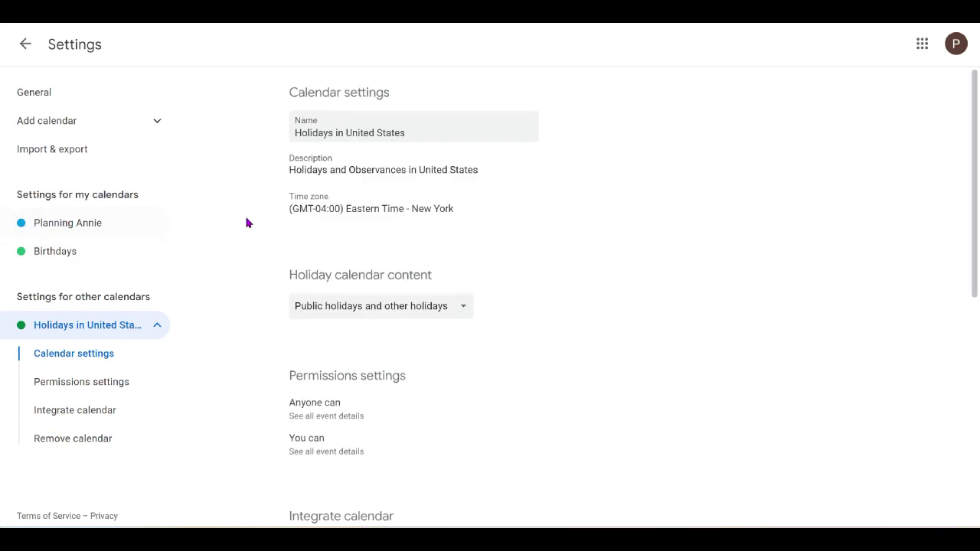
Return to the calendar, then hide and show the Holidays in United States calendar again.
{"action": "left_click", "coordinate": [26, 44]}
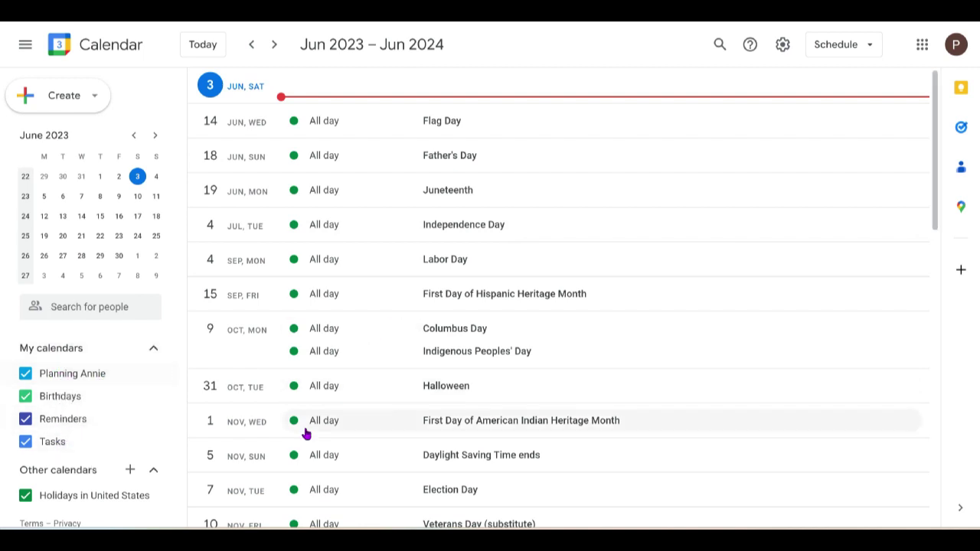
{"action": "left_click", "coordinate": [25, 496]}
{"action": "left_click", "coordinate": [26, 496]}
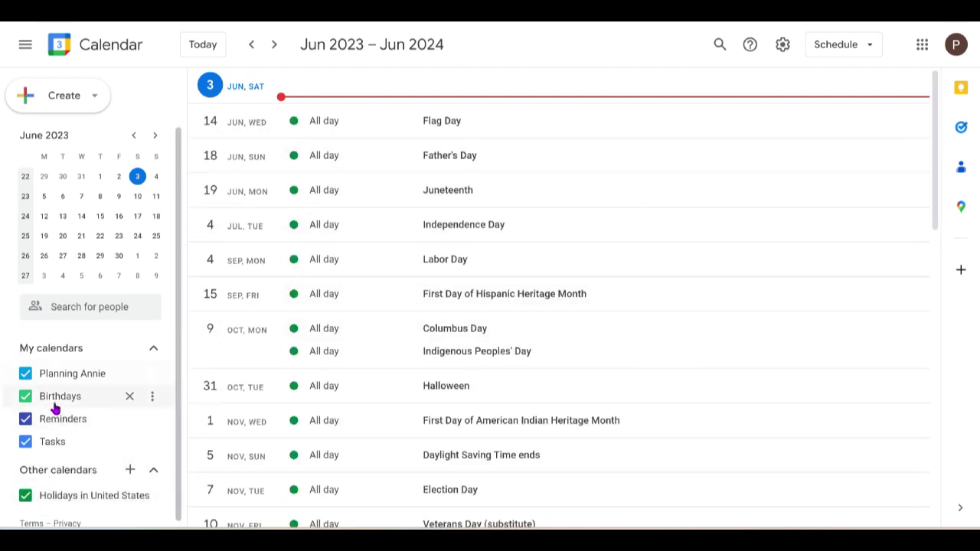
Open the calendar settings and expand the options for adding a calendar.
{"action": "left_click", "coordinate": [782, 45]}
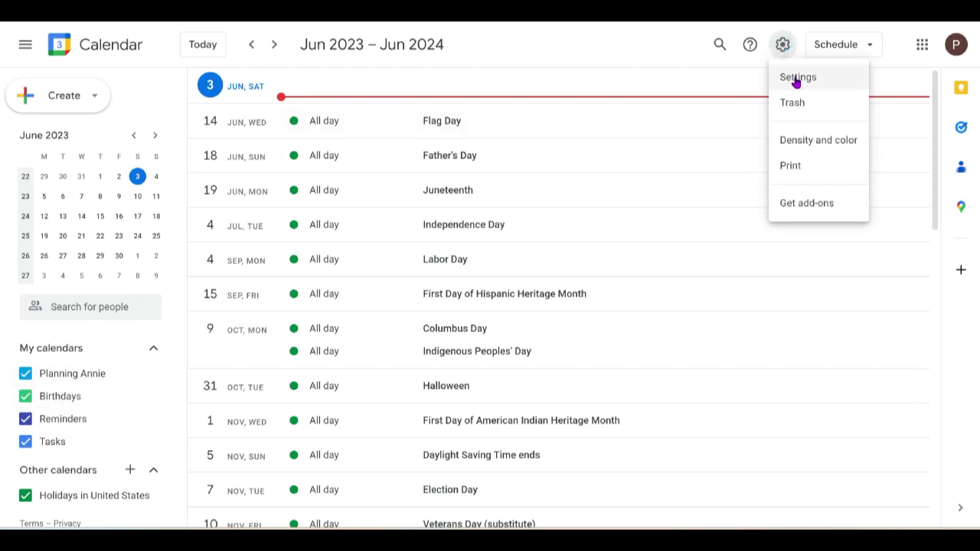
{"action": "left_click", "coordinate": [795, 77]}
{"action": "scroll", "coordinate": [212, 372], "scroll_direction": "down", "scroll_amount": 1}
{"action": "scroll", "coordinate": [100, 354], "scroll_direction": "down", "scroll_amount": 1}
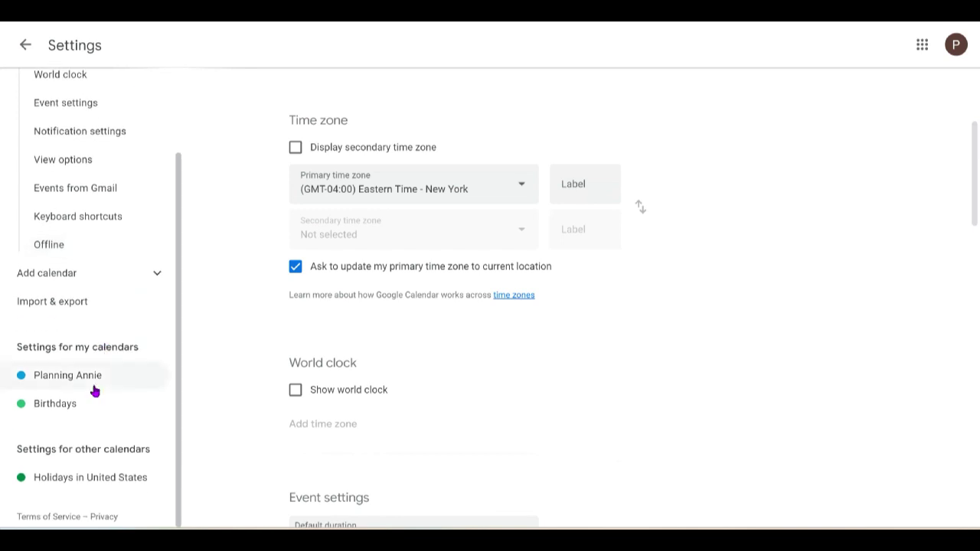
{"action": "scroll", "coordinate": [97, 326], "scroll_direction": "up", "scroll_amount": 1}
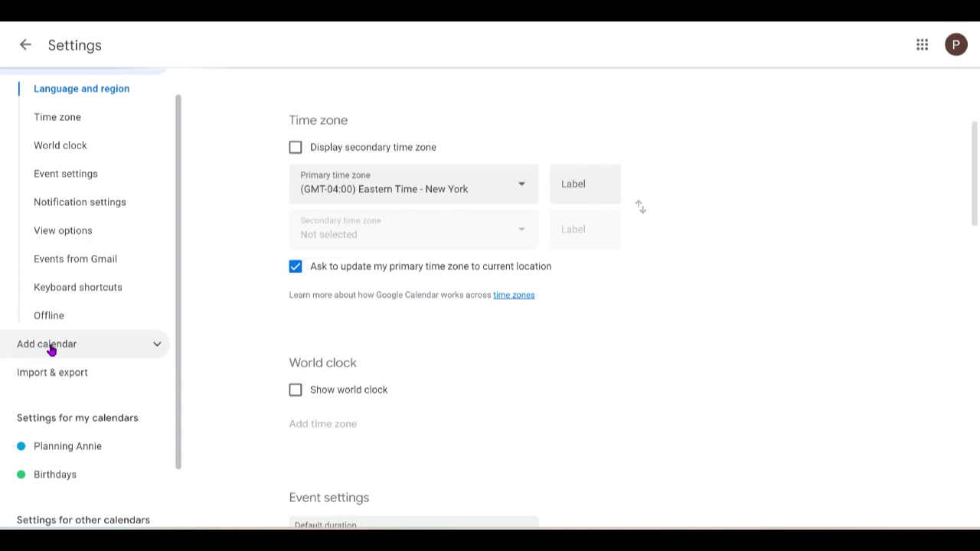
{"action": "left_click", "coordinate": [160, 349]}
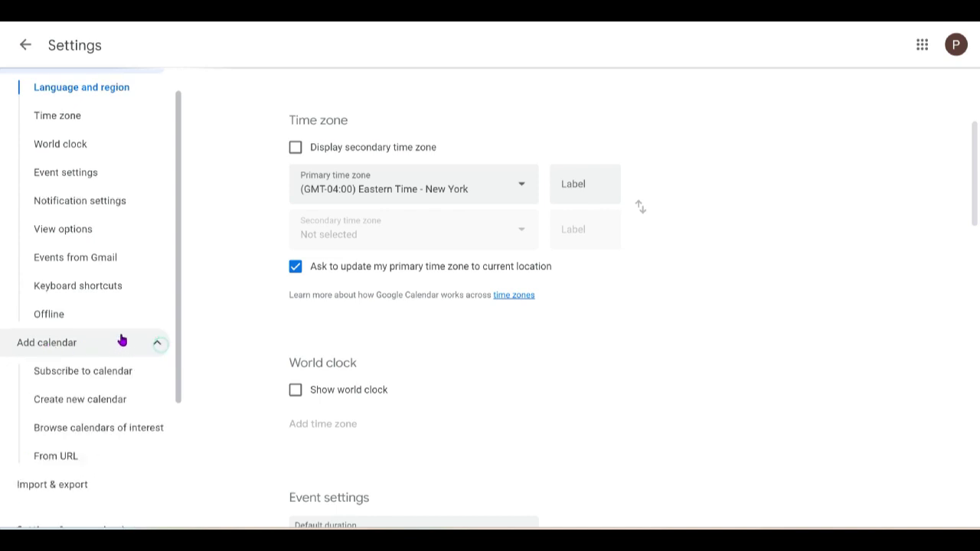
{"action": "scroll", "coordinate": [120, 336], "scroll_direction": "down", "scroll_amount": 1}
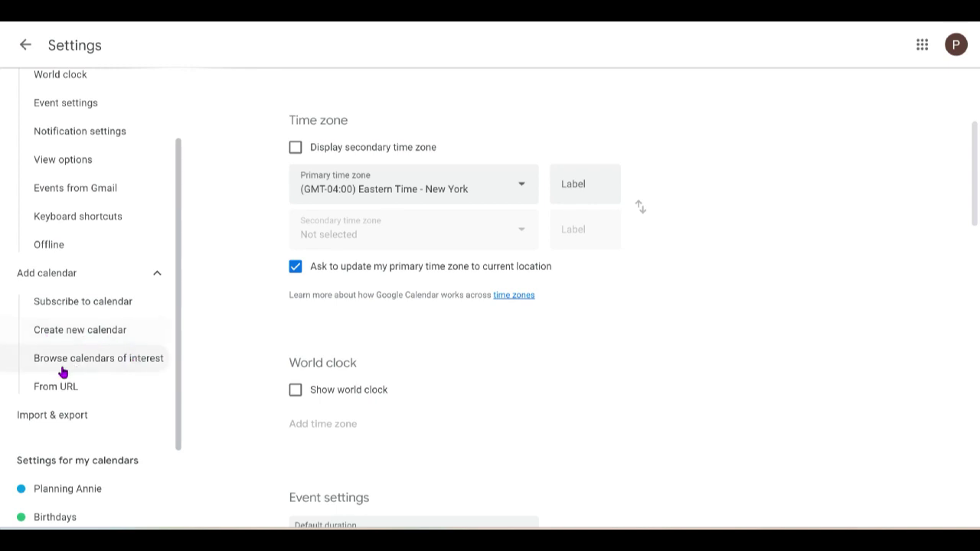
Browse the calendars of interest, examining the full regional holidays list and the religious, sports and other categories.
{"action": "left_click", "coordinate": [127, 357]}
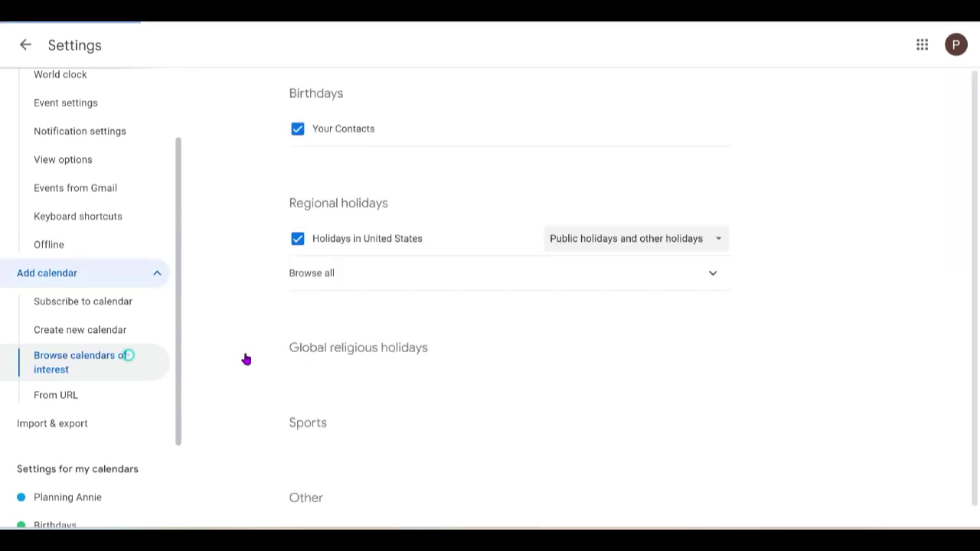
{"action": "scroll", "coordinate": [650, 314], "scroll_direction": "down", "scroll_amount": 1}
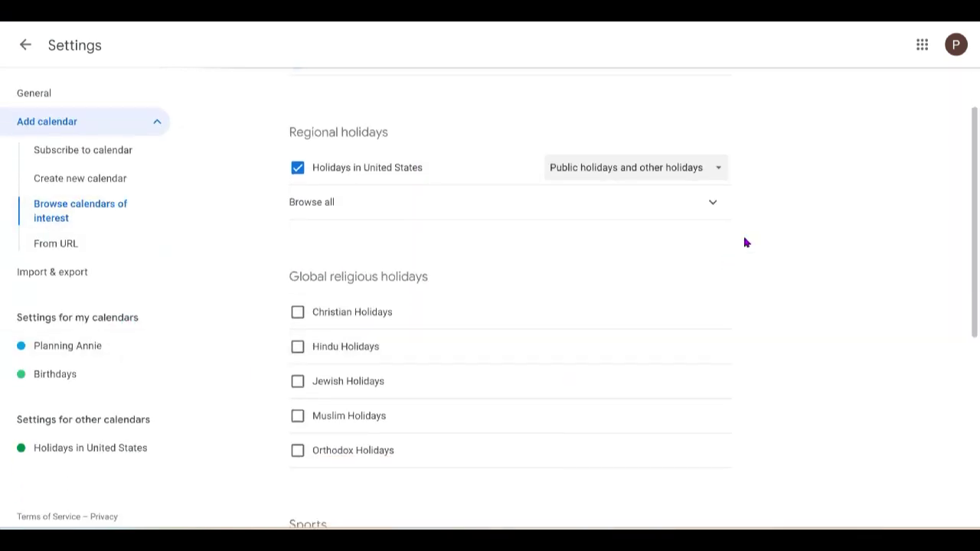
{"action": "left_click", "coordinate": [713, 204]}
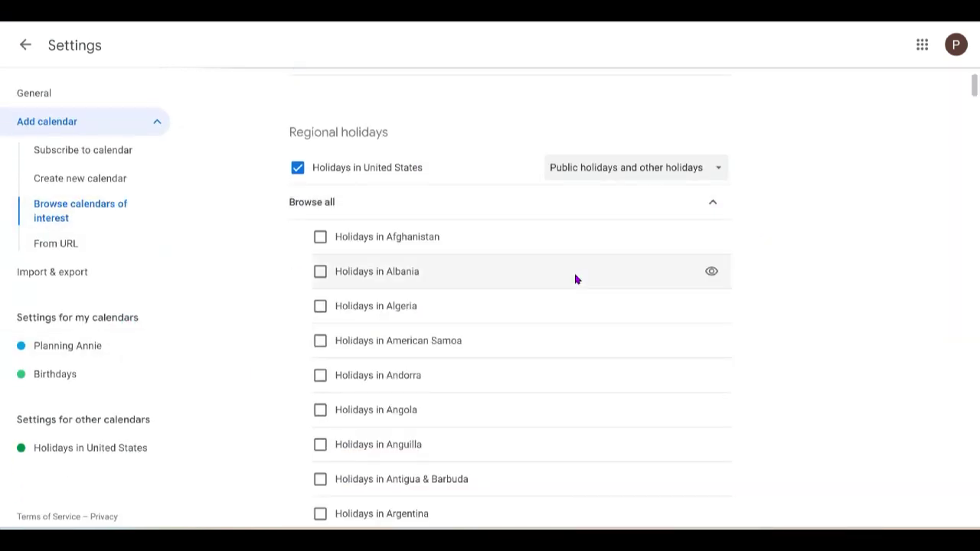
{"action": "scroll", "coordinate": [575, 280], "scroll_direction": "down", "scroll_amount": 4}
{"action": "scroll", "coordinate": [575, 280], "scroll_direction": "up", "scroll_amount": 1}
{"action": "scroll", "coordinate": [575, 281], "scroll_direction": "up", "scroll_amount": 4}
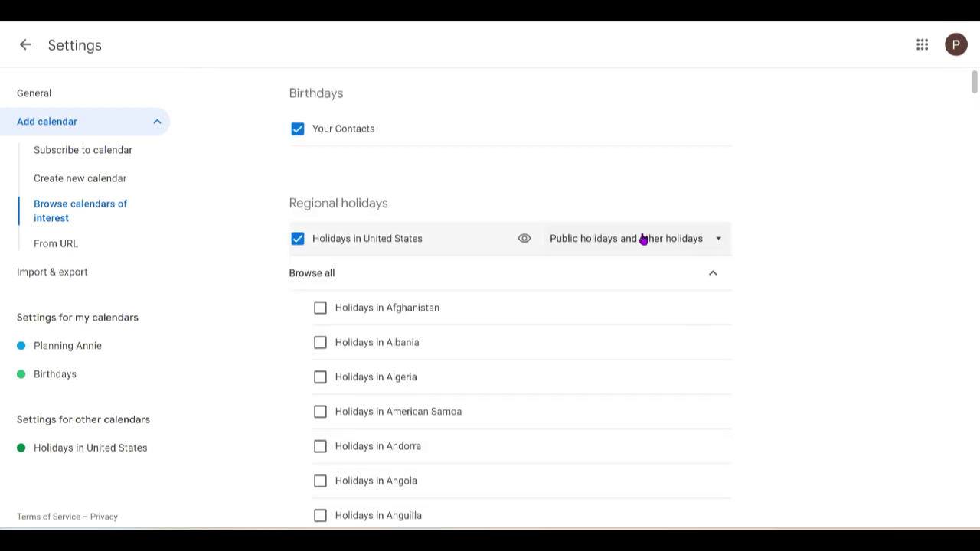
{"action": "left_click", "coordinate": [713, 268]}
{"action": "scroll", "coordinate": [490, 333], "scroll_direction": "down", "scroll_amount": 2}
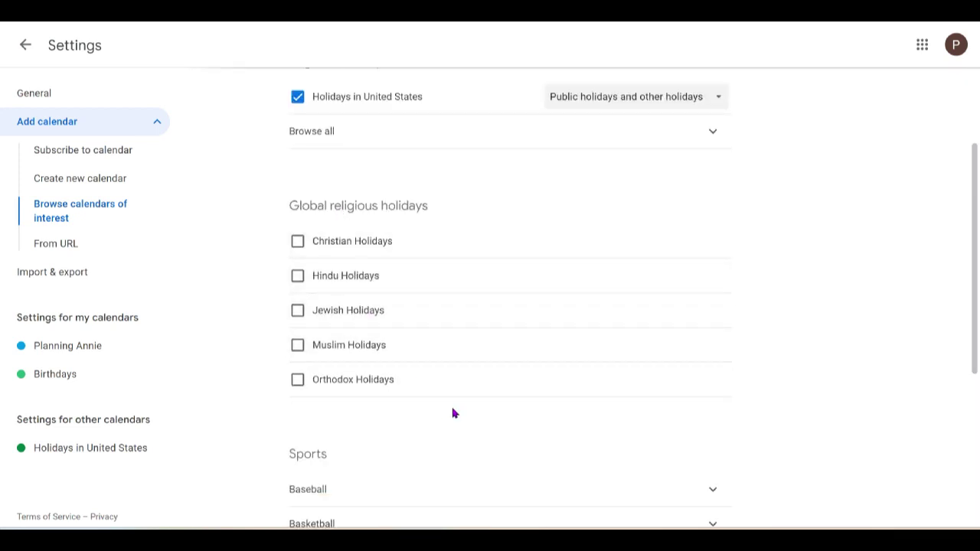
{"action": "scroll", "coordinate": [473, 394], "scroll_direction": "down", "scroll_amount": 3}
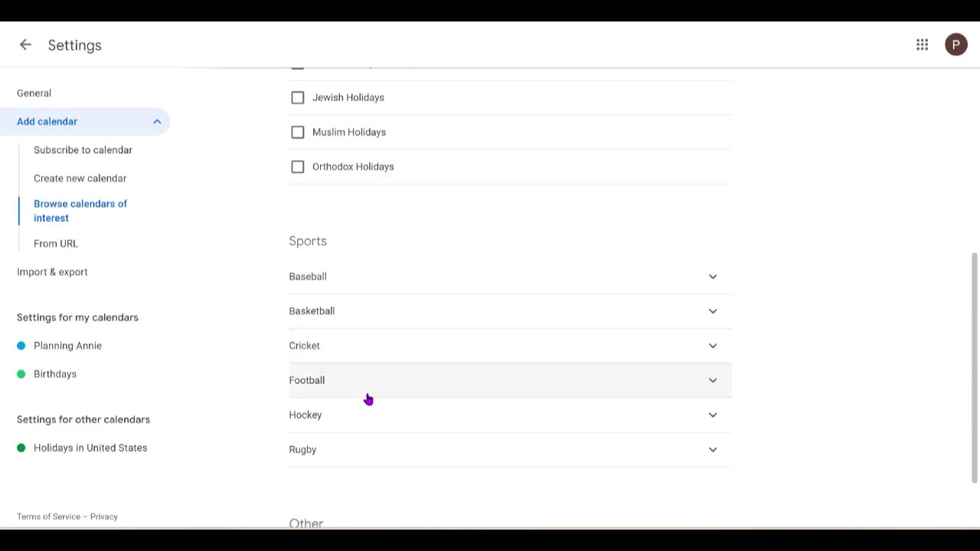
{"action": "scroll", "coordinate": [406, 414], "scroll_direction": "down", "scroll_amount": 1}
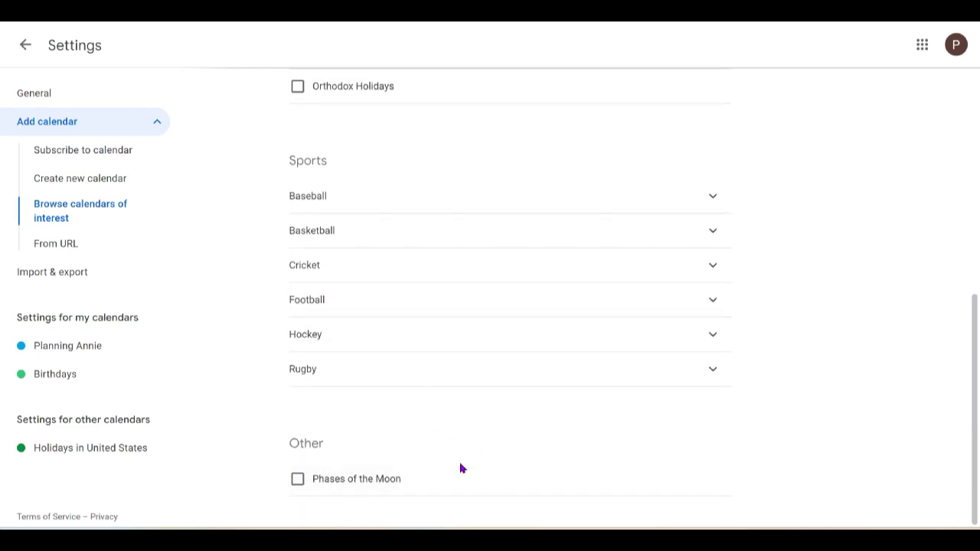
{"action": "scroll", "coordinate": [487, 411], "scroll_direction": "up", "scroll_amount": 3}
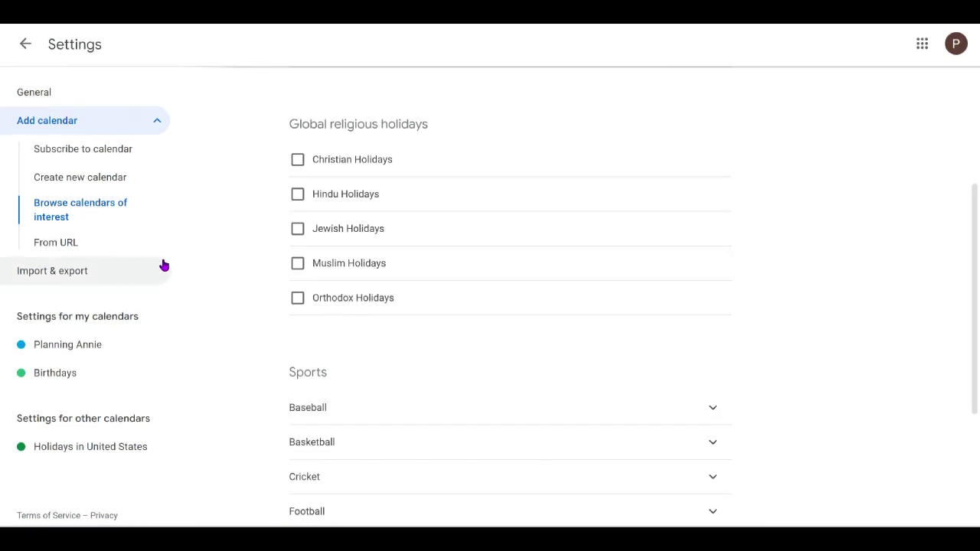
Create a new calendar named Meal Plan with the description "the planning of meals" and return to the main calendar.
{"action": "left_click", "coordinate": [91, 181]}
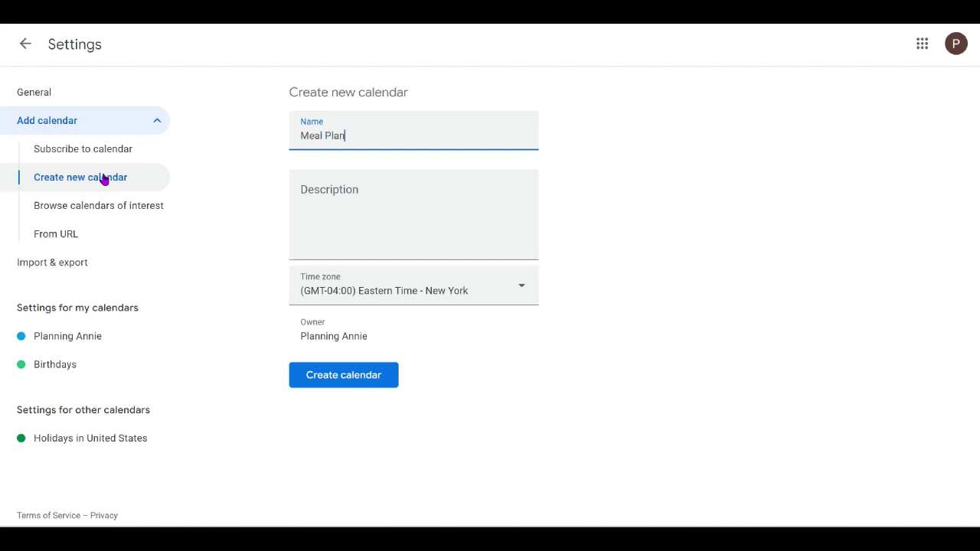
{"action": "left_click", "coordinate": [317, 191]}
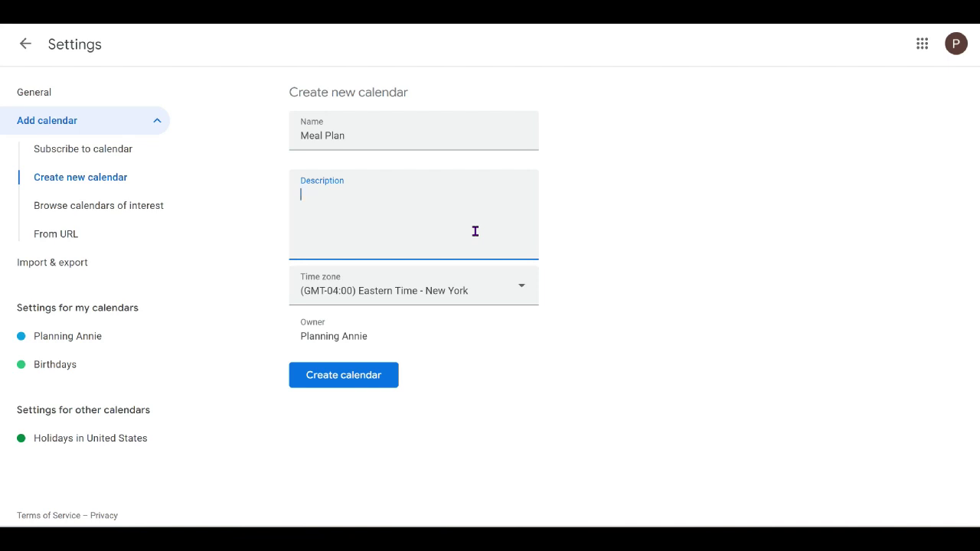
{"action": "type", "text": "the planning of meals"}
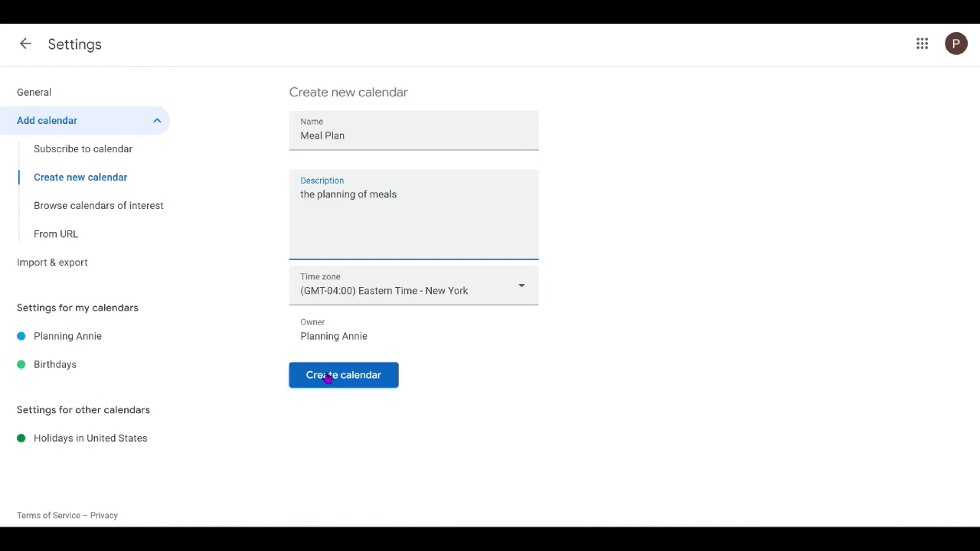
{"action": "left_click", "coordinate": [329, 378]}
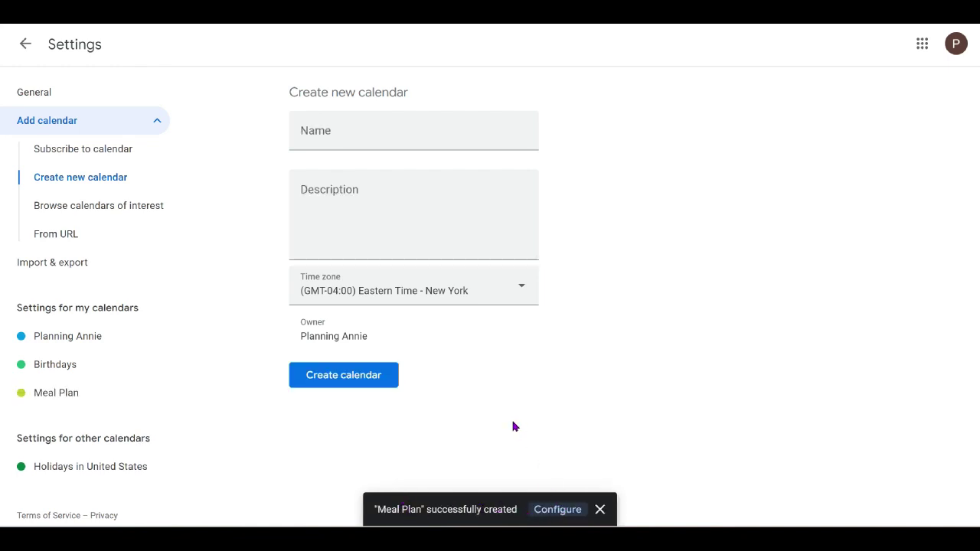
{"action": "left_click", "coordinate": [25, 46]}
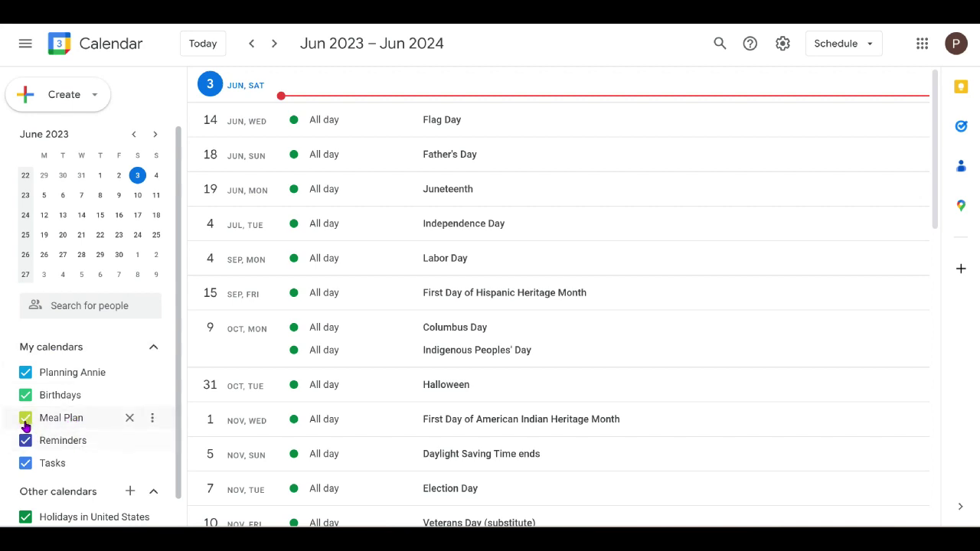
Examine the Meal Plan calendar's options and its custom color picker, closing the picker without saving.
{"action": "left_click", "coordinate": [153, 421]}
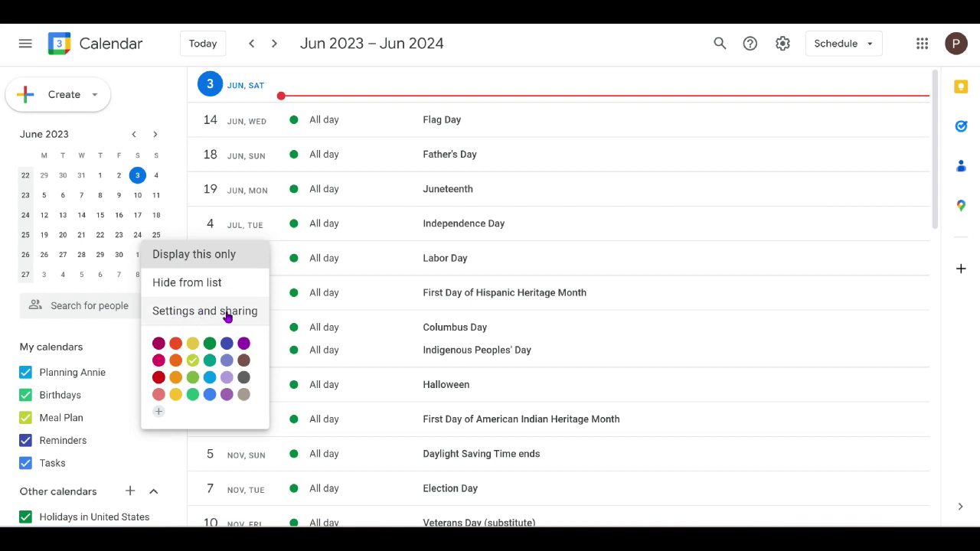
{"action": "left_click", "coordinate": [159, 414]}
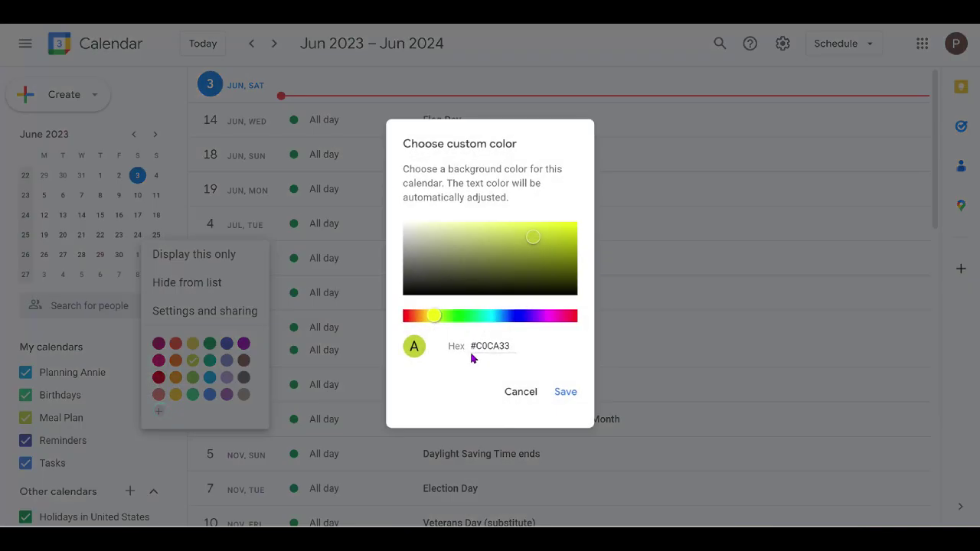
{"action": "left_click", "coordinate": [521, 392]}
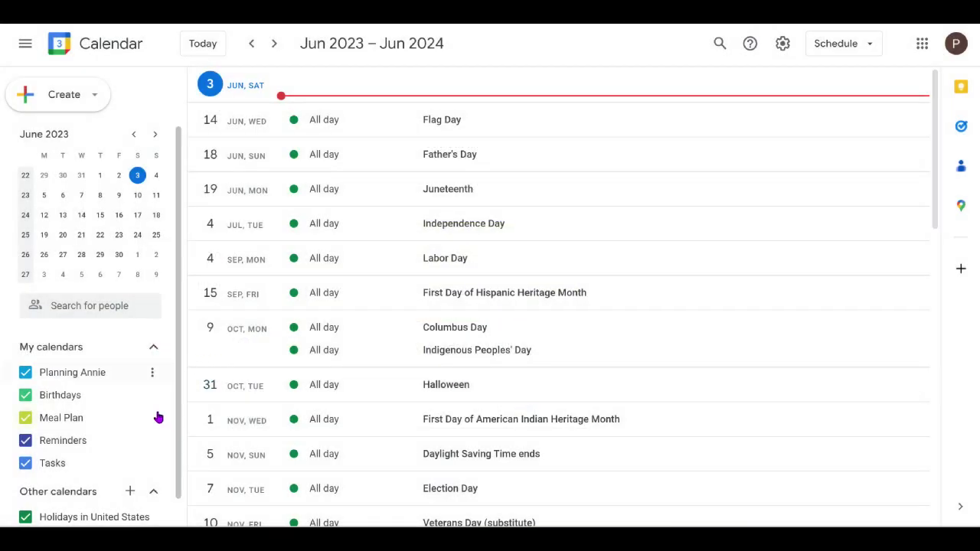
Change the Meal Plan calendar's color to the dark magenta preset.
{"action": "left_click", "coordinate": [152, 418]}
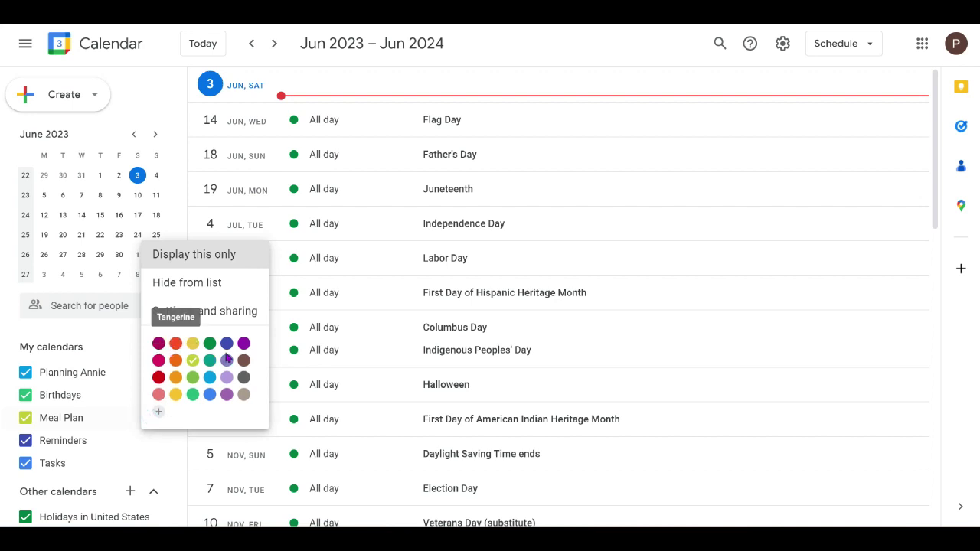
{"action": "left_click", "coordinate": [158, 344]}
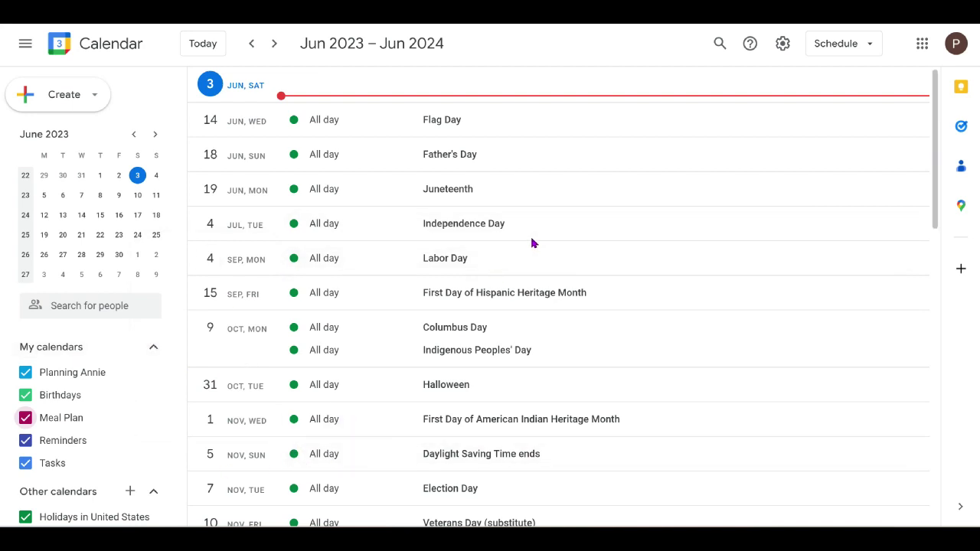
Start a new event on the Meal Plan calendar titled "BBQ Chicken" and open its date and time details.
{"action": "left_click", "coordinate": [91, 98]}
{"action": "left_click", "coordinate": [43, 138]}
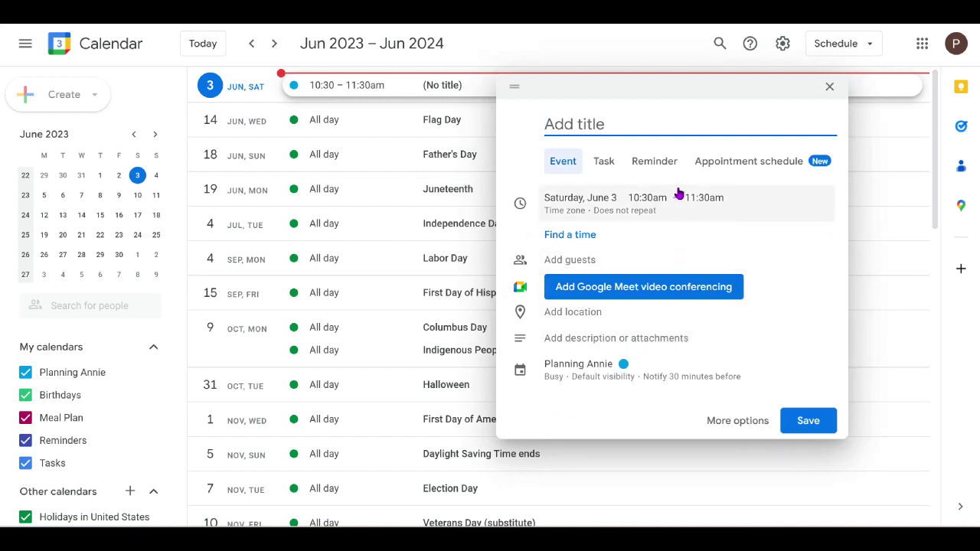
{"action": "left_click", "coordinate": [579, 374]}
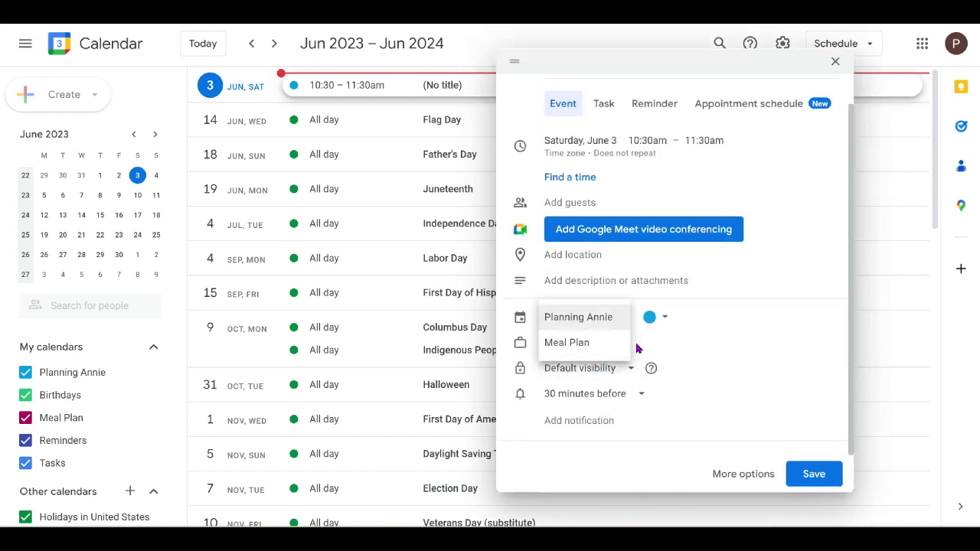
{"action": "left_click", "coordinate": [575, 342]}
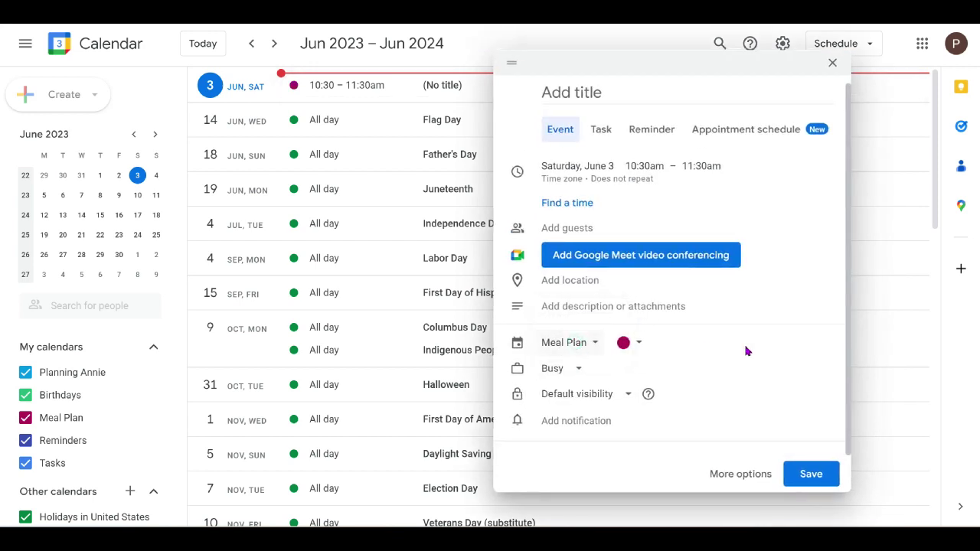
{"action": "left_click", "coordinate": [605, 92]}
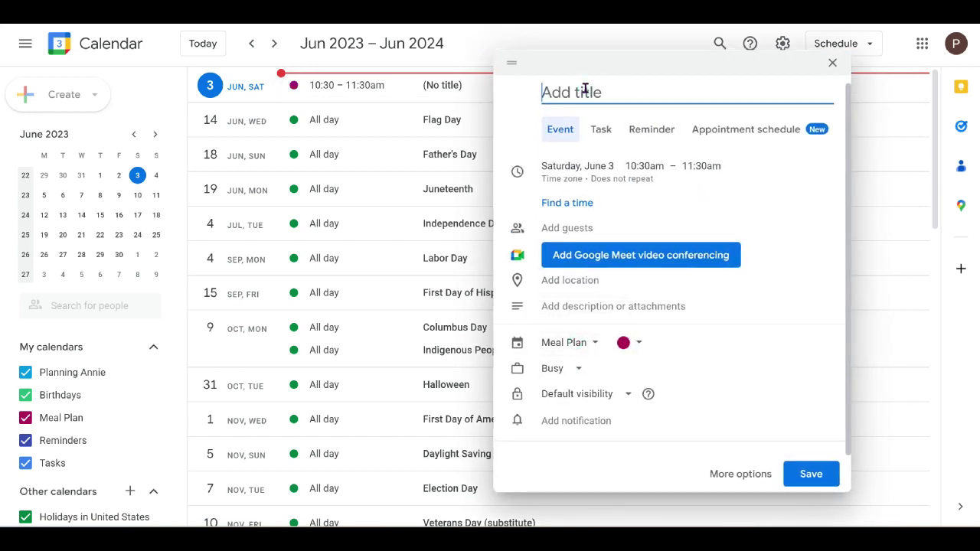
{"action": "type", "text": "BBQ Chicken"}
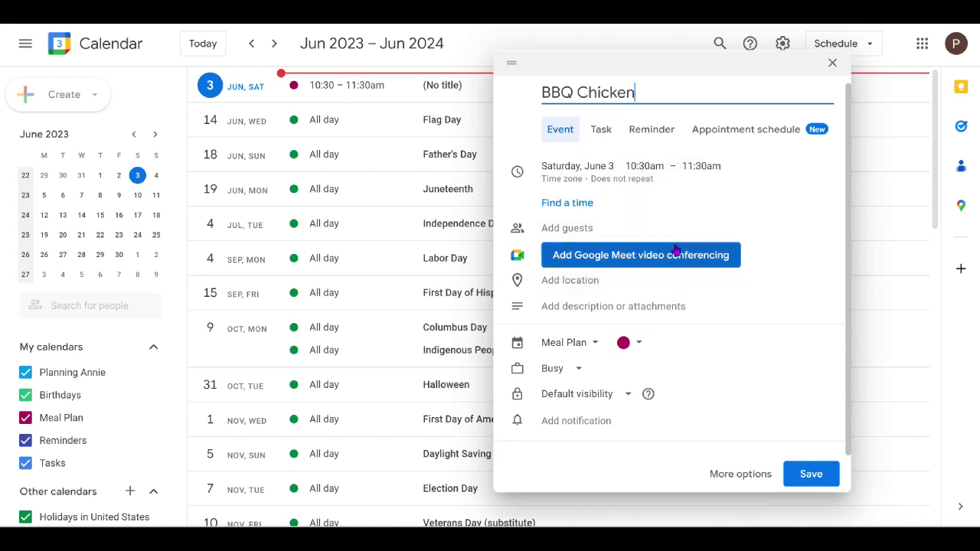
{"action": "left_click", "coordinate": [628, 176]}
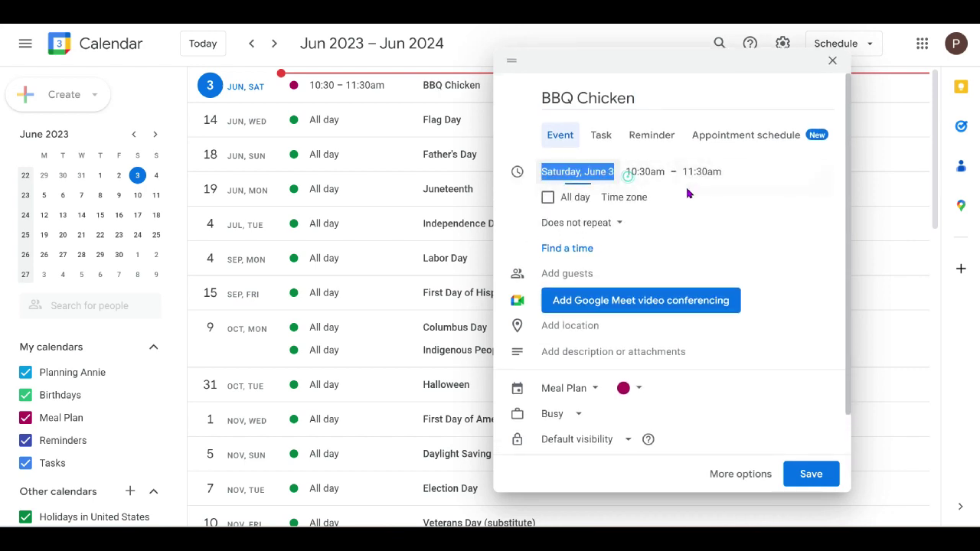
Try the all-day option for the BBQ Chicken event, then give it a timed slot from 6:00pm to 7:00pm.
{"action": "left_click", "coordinate": [548, 198]}
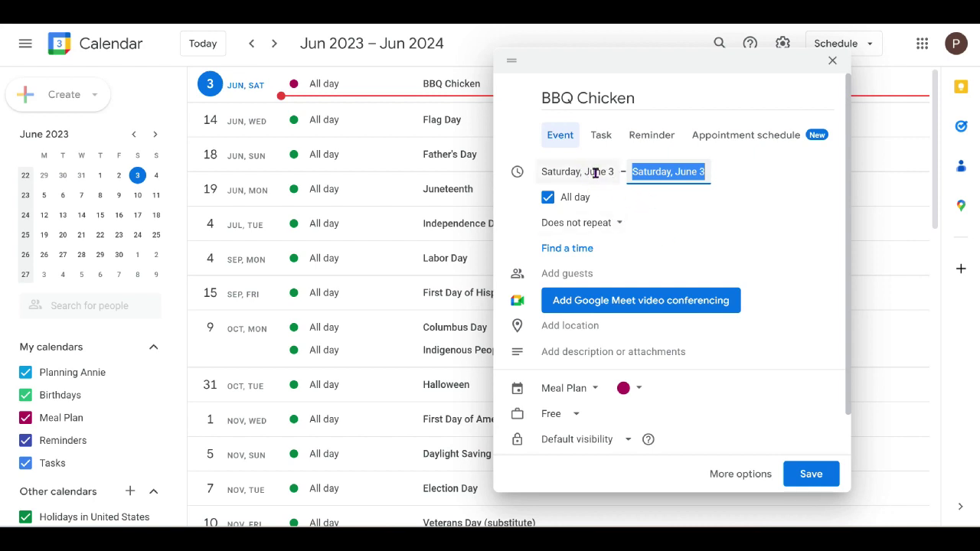
{"action": "left_click", "coordinate": [548, 199]}
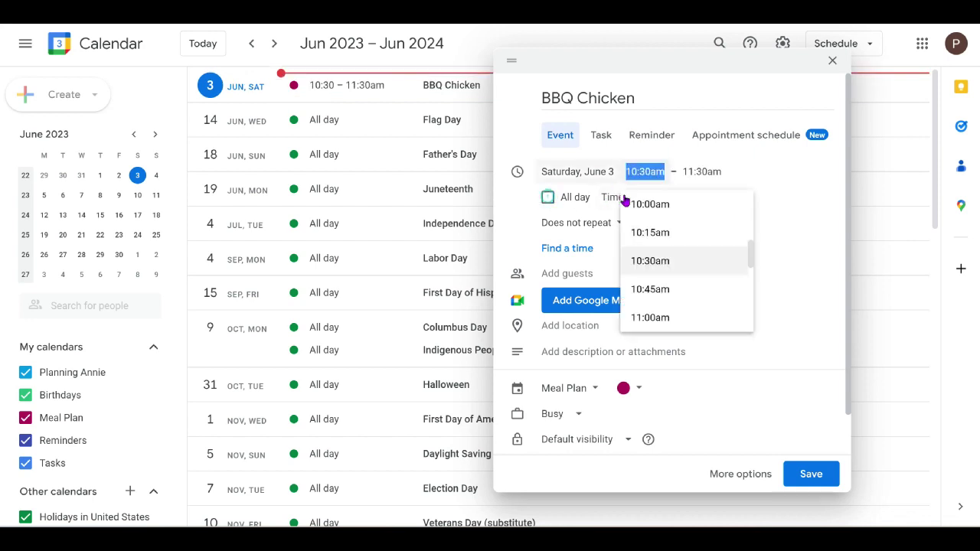
{"action": "scroll", "coordinate": [679, 279], "scroll_direction": "down", "scroll_amount": 4}
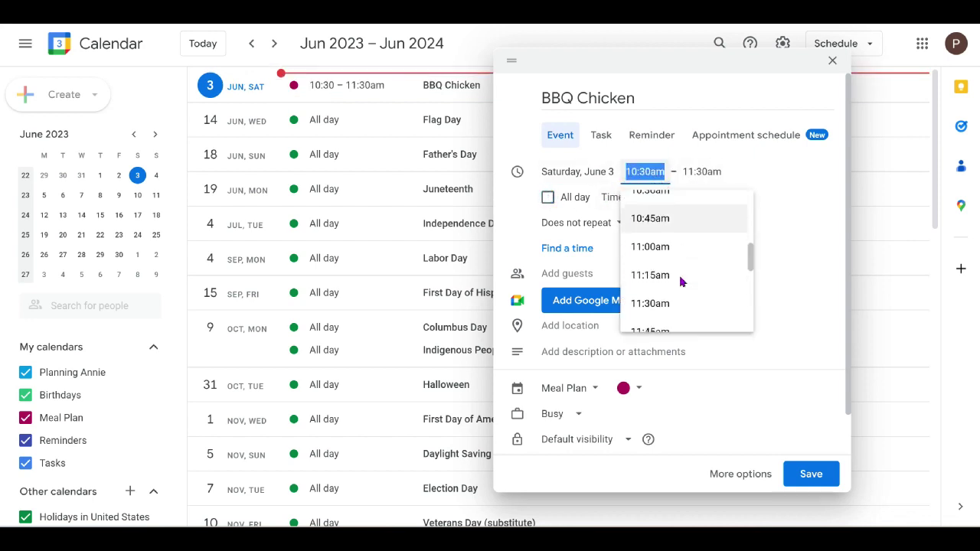
{"action": "scroll", "coordinate": [676, 276], "scroll_direction": "down", "scroll_amount": 7}
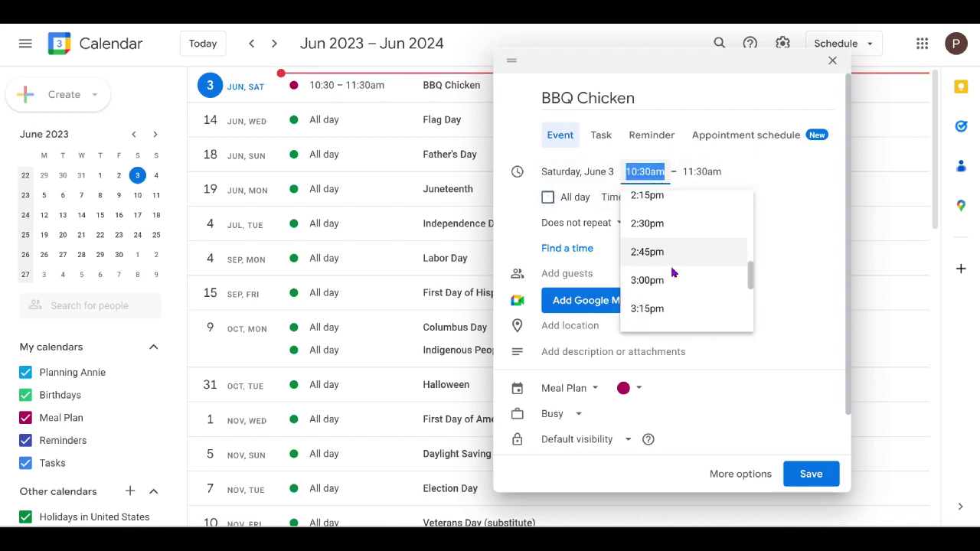
{"action": "scroll", "coordinate": [669, 266], "scroll_direction": "down", "scroll_amount": 2}
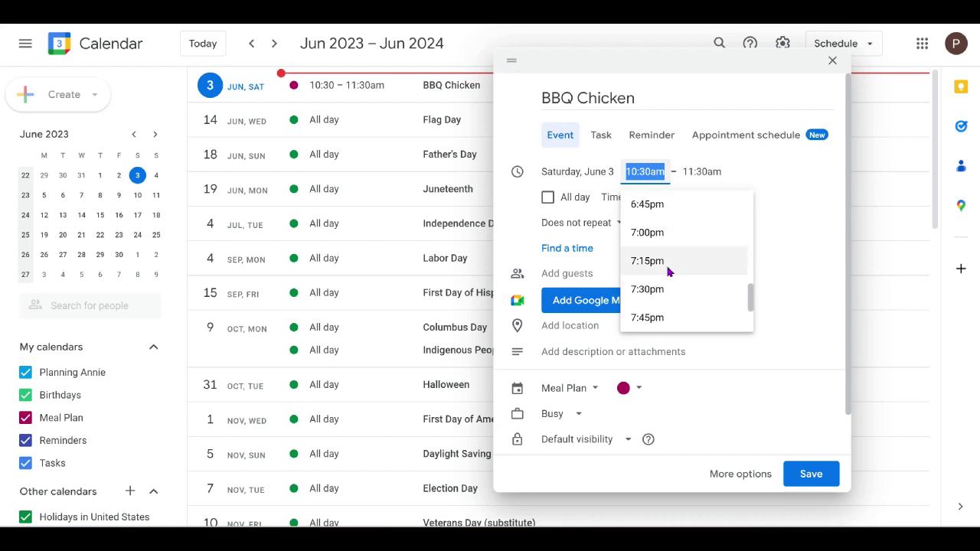
{"action": "scroll", "coordinate": [659, 230], "scroll_direction": "up", "scroll_amount": 4}
{"action": "left_click", "coordinate": [656, 256]}
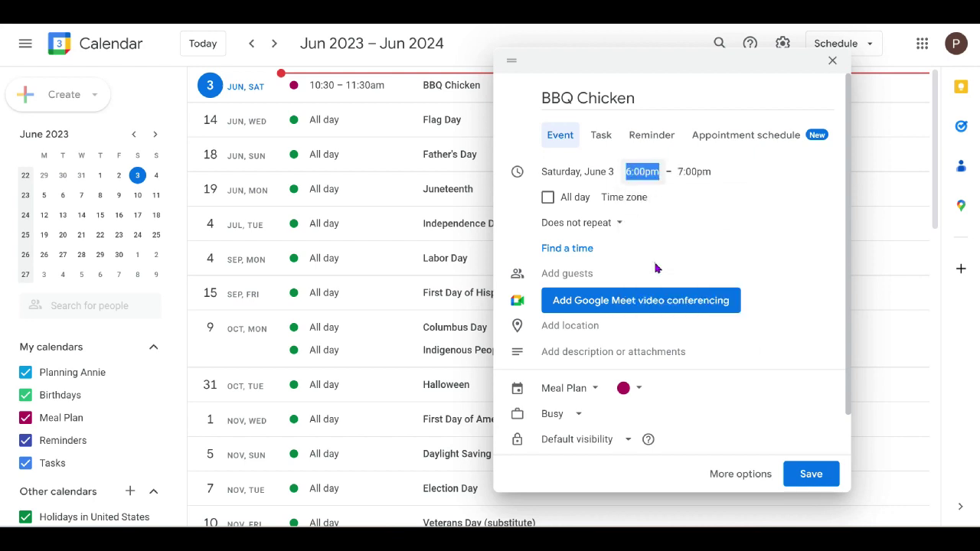
{"action": "left_click", "coordinate": [698, 178]}
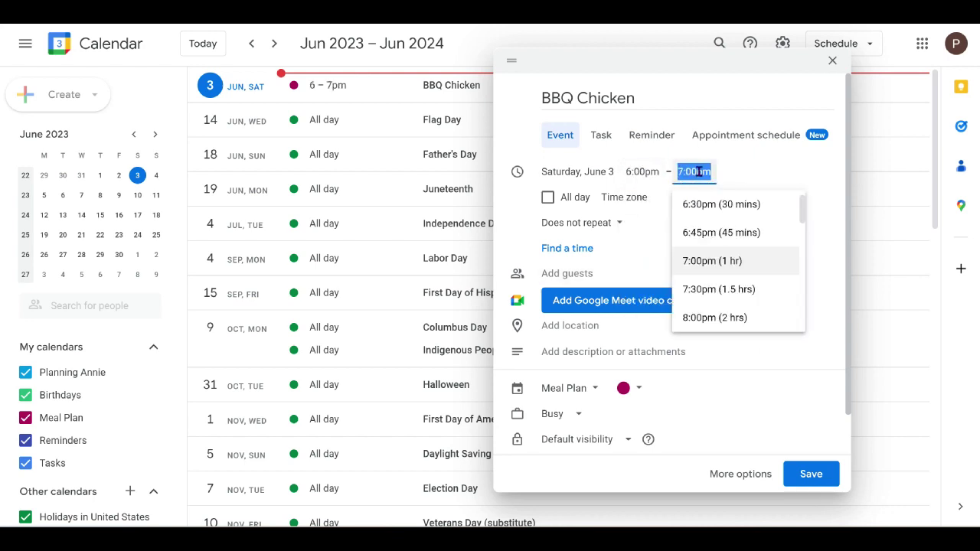
{"action": "left_click", "coordinate": [714, 261]}
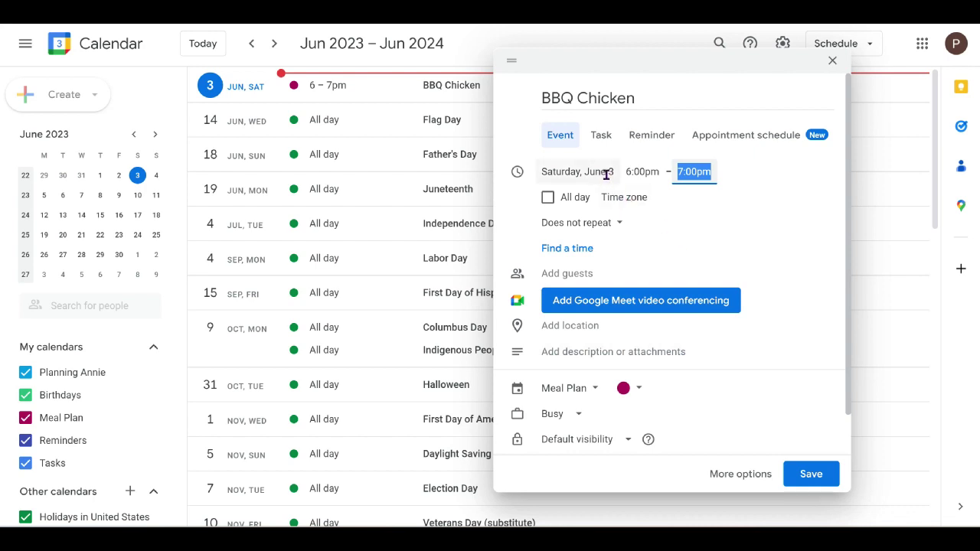
Make the BBQ Chicken event an all-day event on Saturday, June 3 and save it.
{"action": "left_click", "coordinate": [548, 198]}
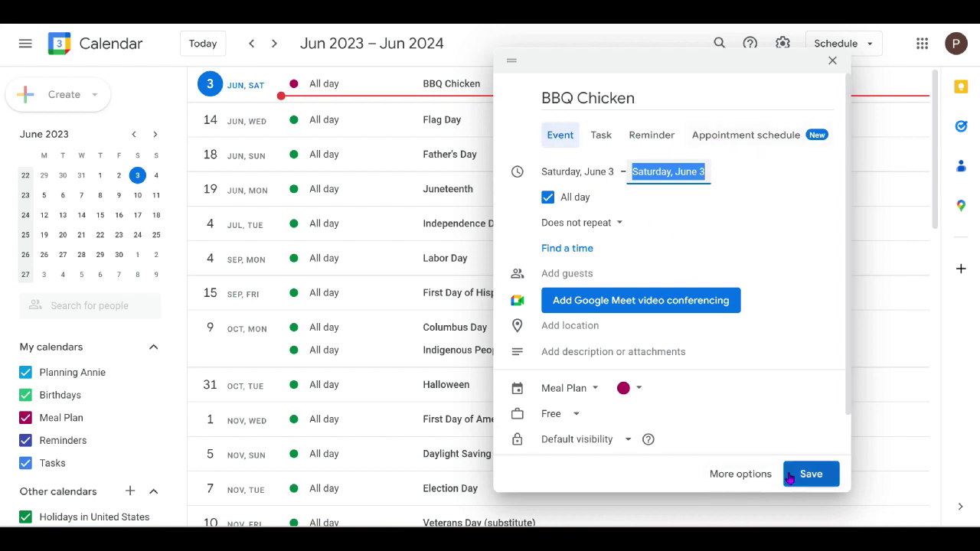
{"action": "left_click", "coordinate": [818, 474]}
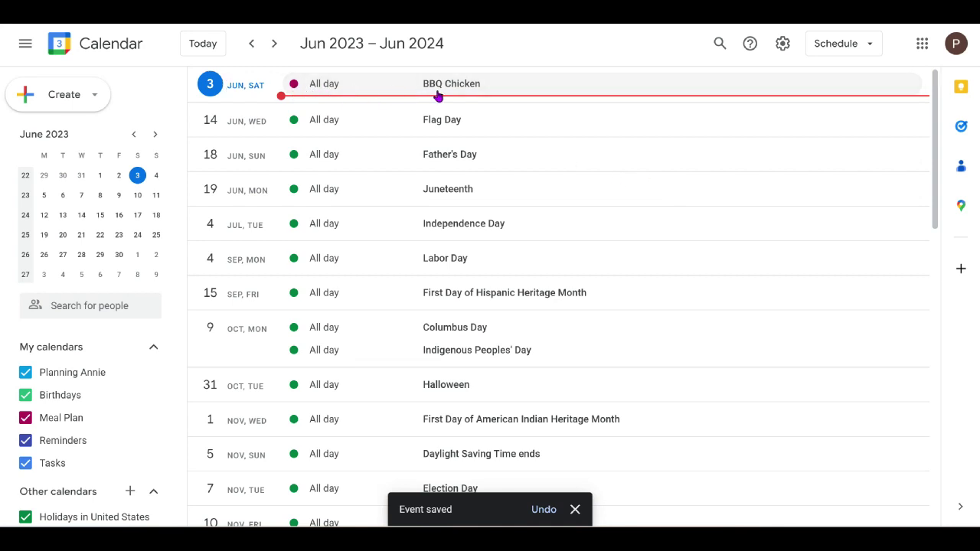
View the calendar by week, and show and hide the Holidays in United States calendar alongside the meal plan.
{"action": "left_click", "coordinate": [872, 47]}
{"action": "left_click", "coordinate": [845, 109]}
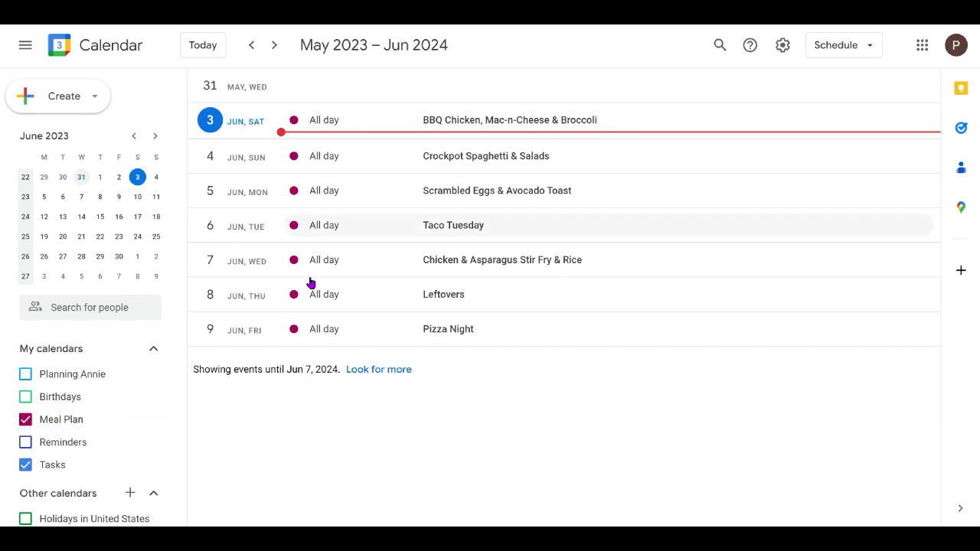
{"action": "left_click", "coordinate": [26, 519]}
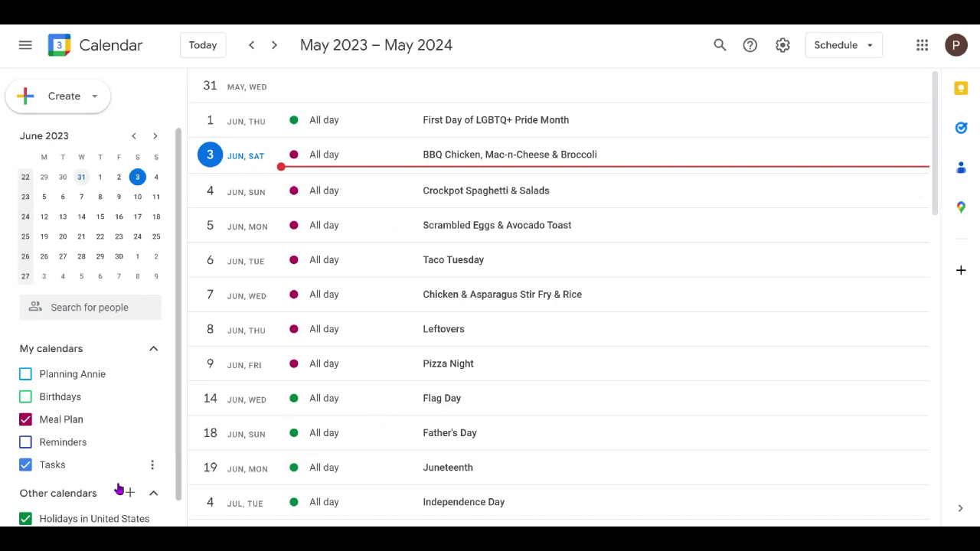
{"action": "left_click", "coordinate": [26, 519]}
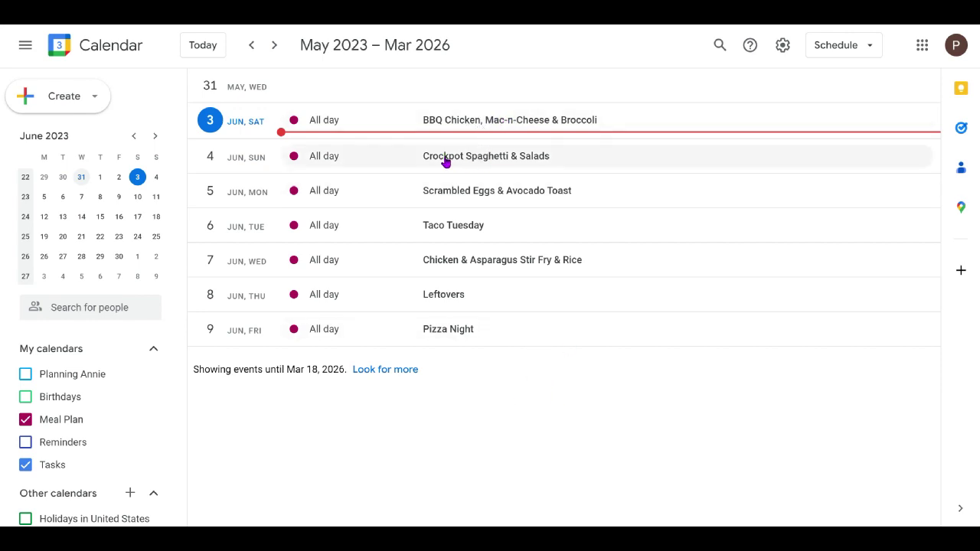
Add a bulleted description listing "noodles" and "sauce" to the June 4 Crockpot Spaghetti & Salads event and save it.
{"action": "left_click", "coordinate": [497, 162]}
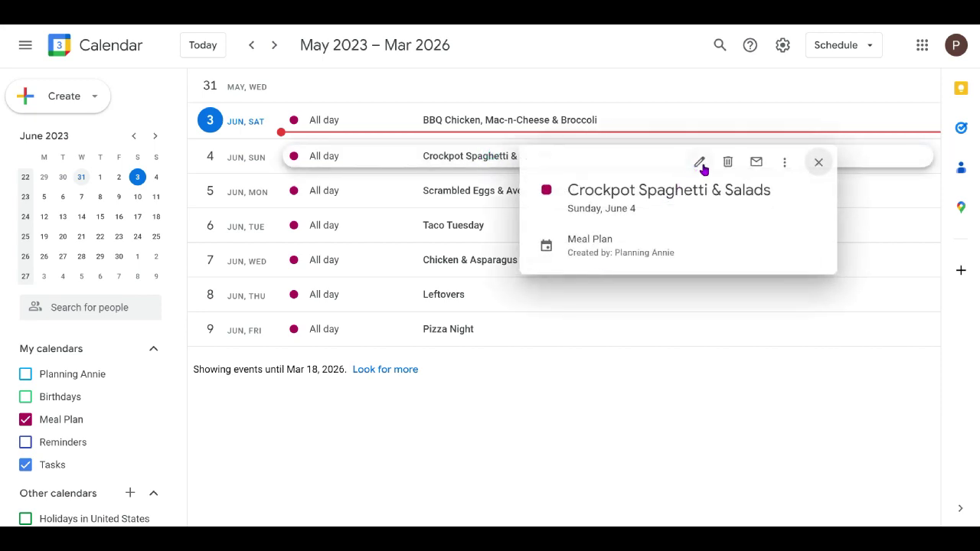
{"action": "left_click", "coordinate": [699, 165]}
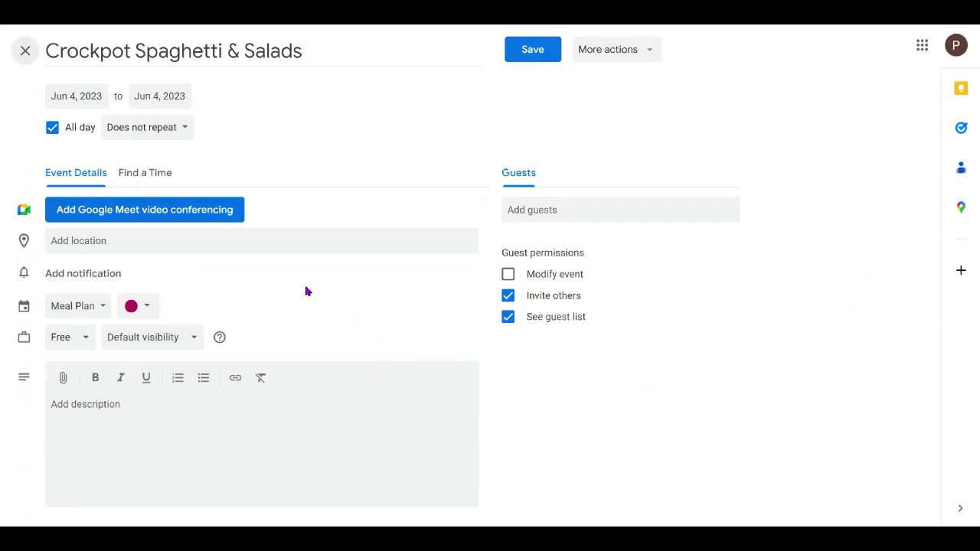
{"action": "left_click", "coordinate": [60, 404]}
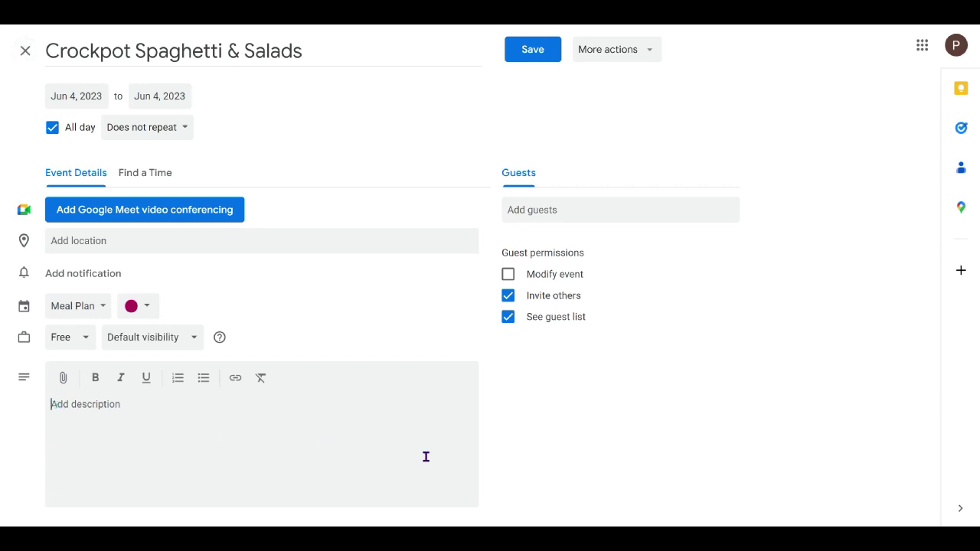
{"action": "left_click", "coordinate": [203, 379]}
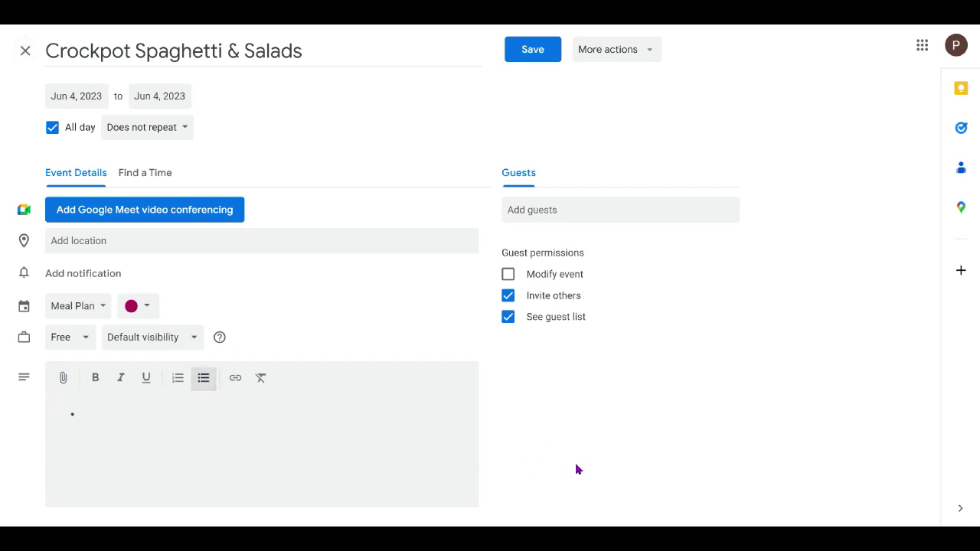
{"action": "type", "text": "noodles"}
{"action": "type", "text": "sauce"}
{"action": "left_click", "coordinate": [533, 49]}
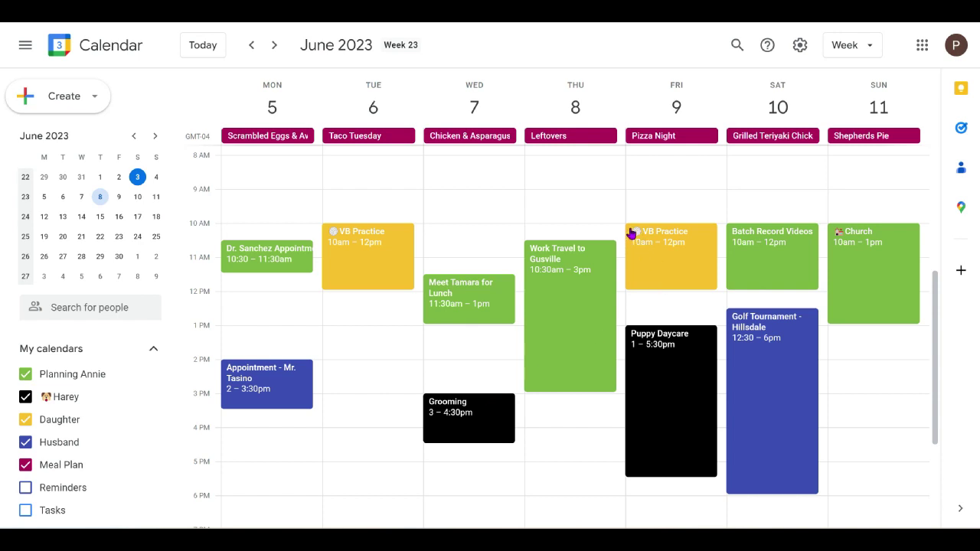
Examine the details of the Friday VB Practice event and the Sunday Church event, closing each one.
{"action": "left_click", "coordinate": [668, 282]}
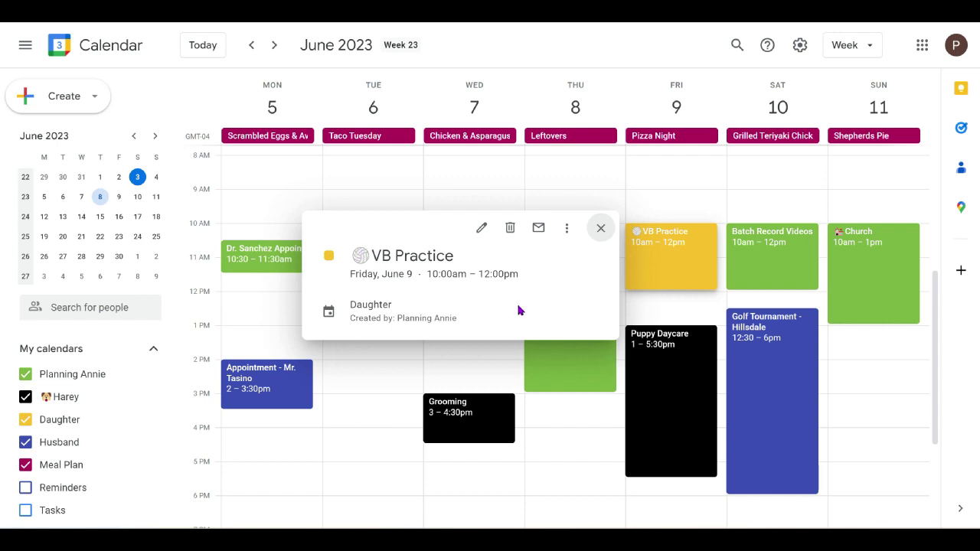
{"action": "left_click", "coordinate": [875, 360]}
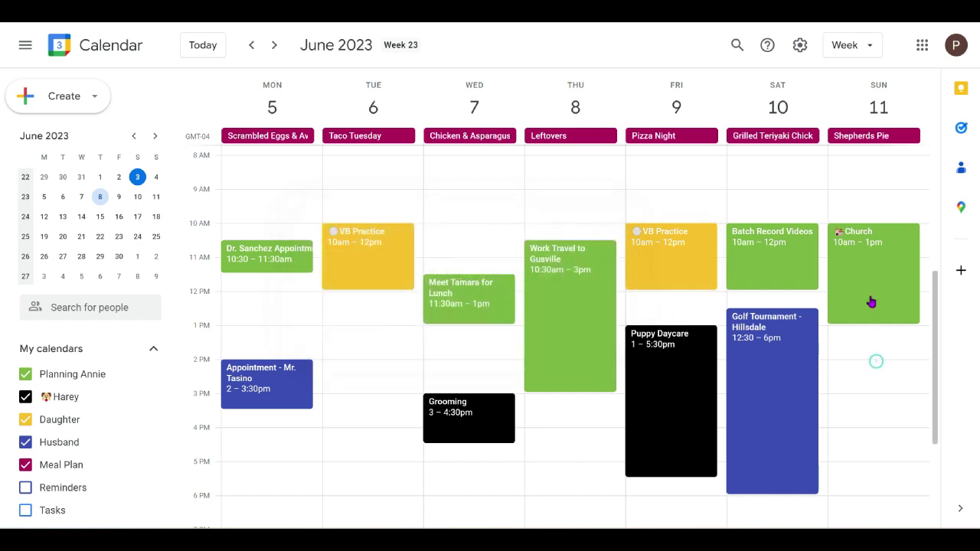
{"action": "left_click", "coordinate": [860, 254]}
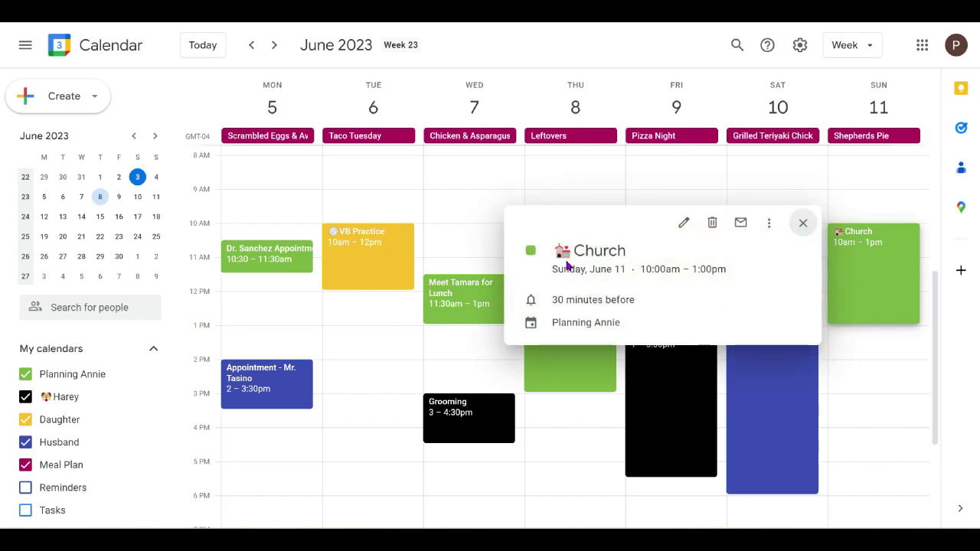
{"action": "left_click", "coordinate": [897, 391]}
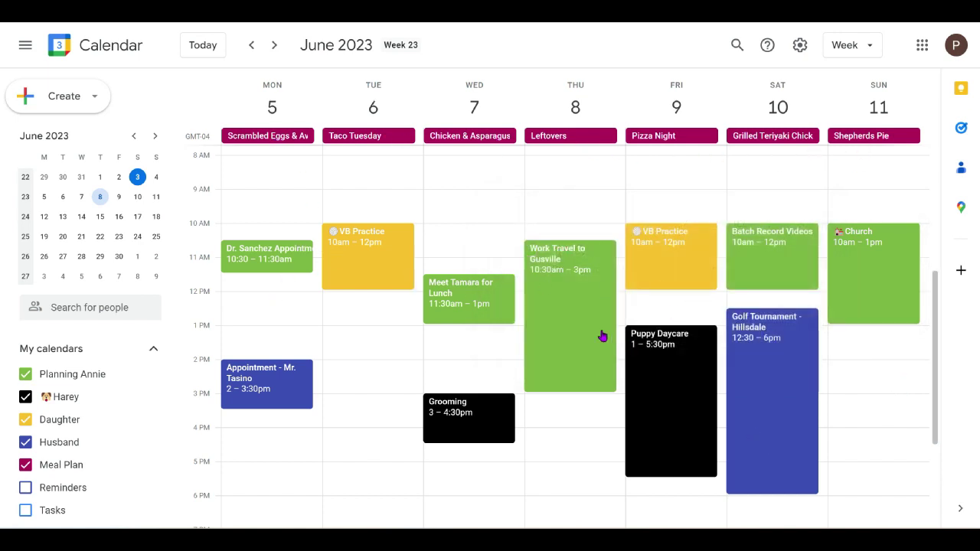
View the color-coded calendars in the Month view and switch to the Schedule view.
{"action": "left_click", "coordinate": [867, 47]}
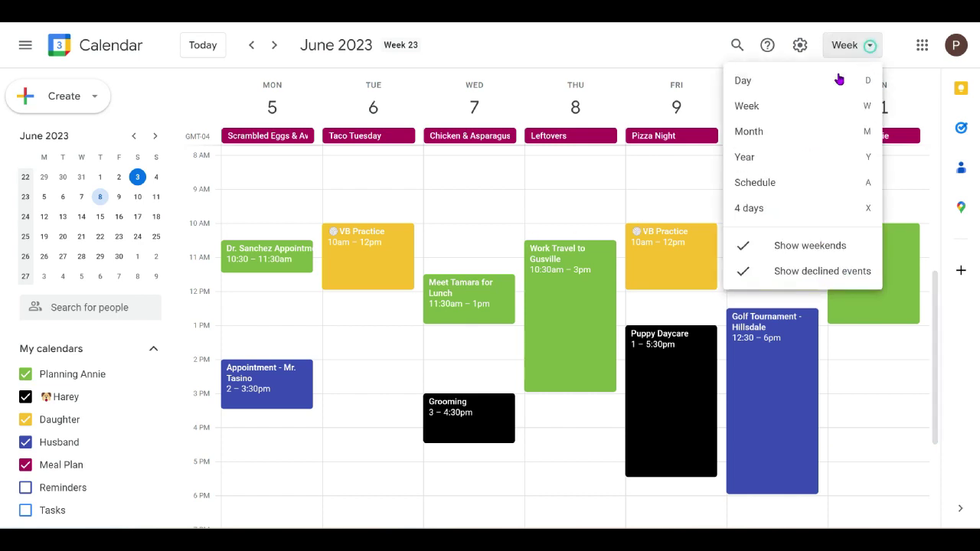
{"action": "left_click", "coordinate": [776, 131]}
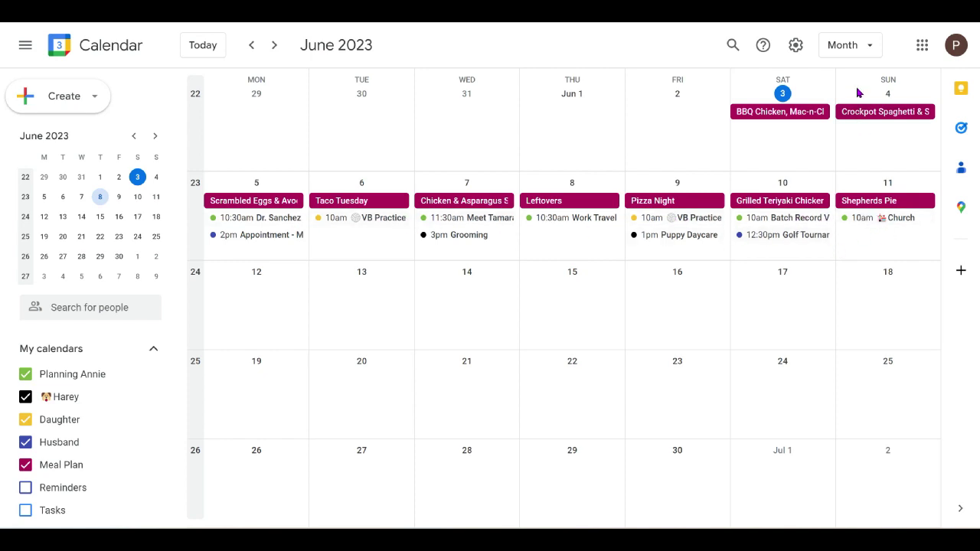
{"action": "left_click", "coordinate": [875, 44]}
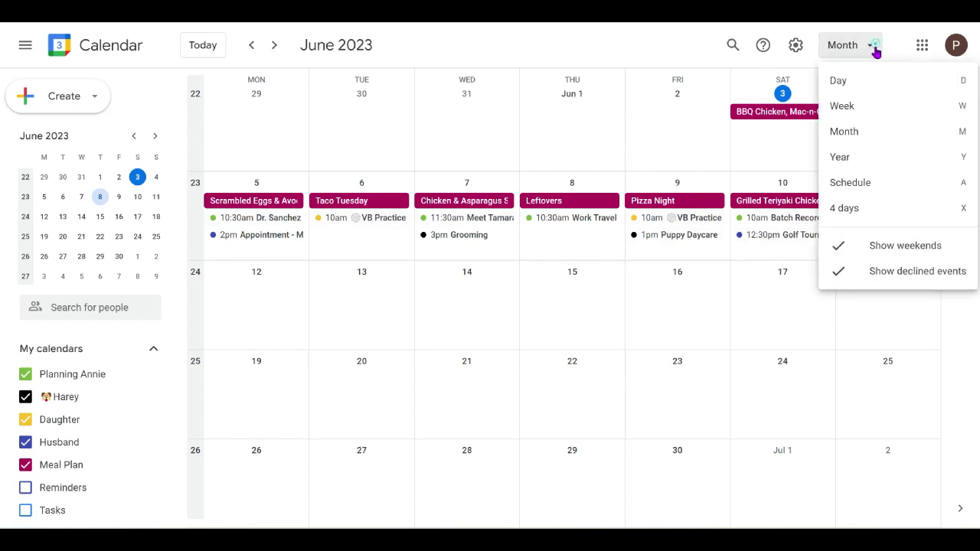
{"action": "left_click", "coordinate": [845, 184]}
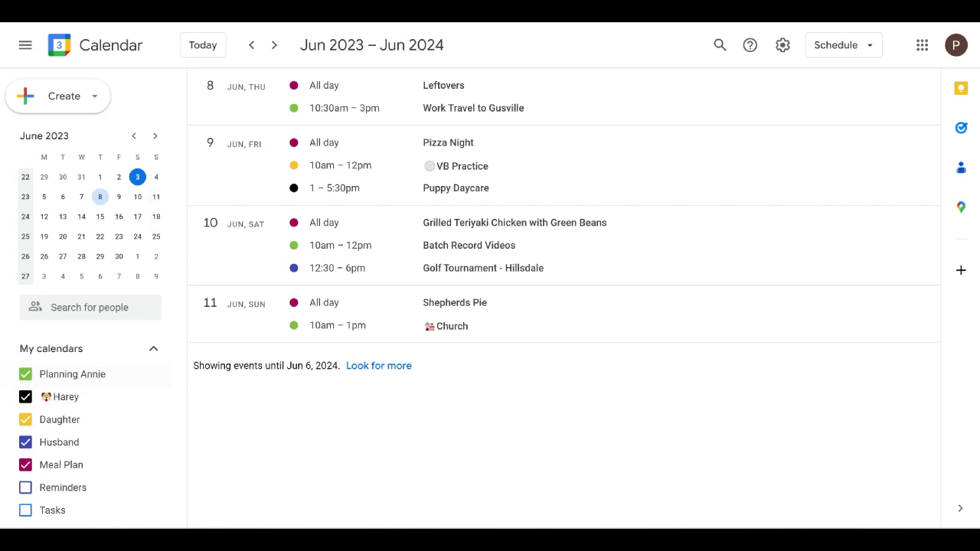
Review the primary calendar's access permission, sharing and event notification settings, and return to the main calendar.
{"action": "left_click", "coordinate": [783, 46]}
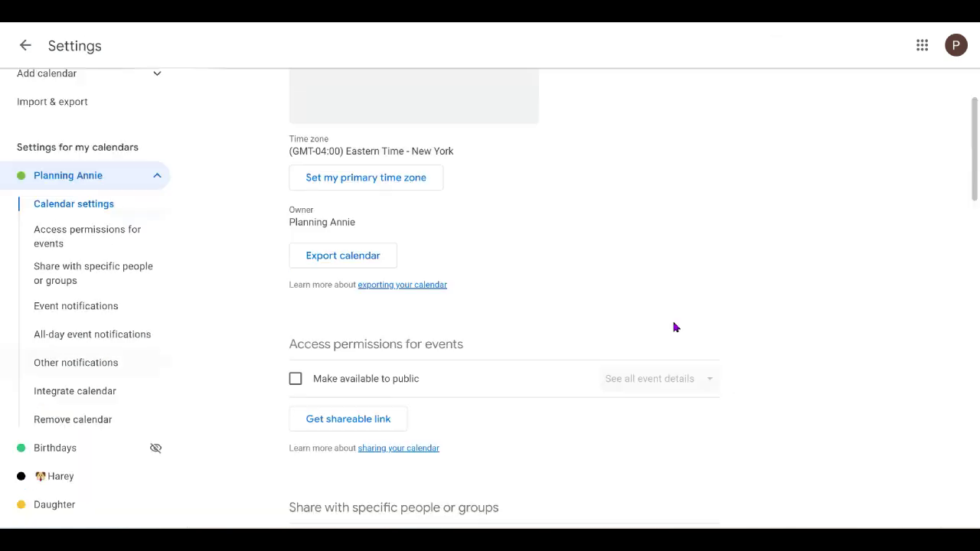
{"action": "scroll", "coordinate": [674, 328], "scroll_direction": "down", "scroll_amount": 4}
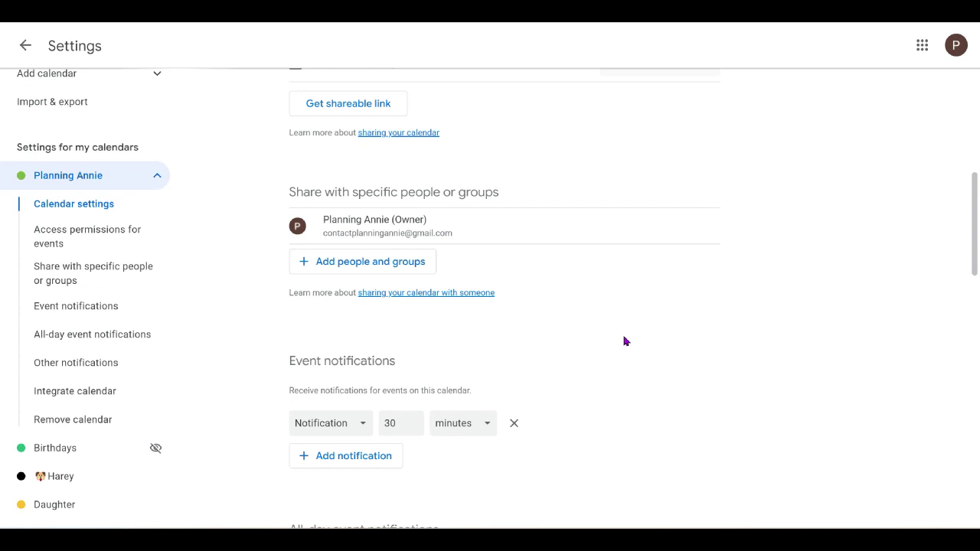
{"action": "left_click", "coordinate": [23, 48]}
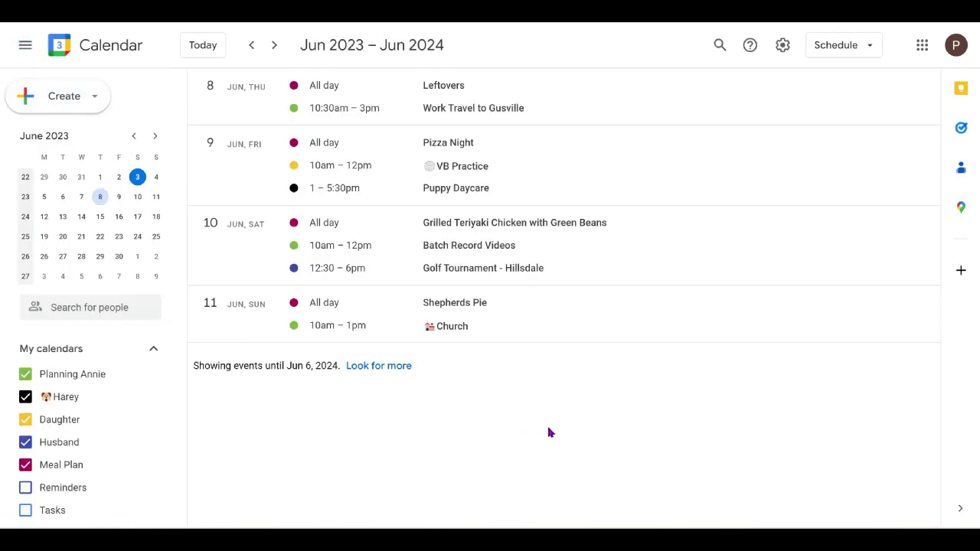
Hide the Husband, Daughter, pet and primary calendars so the schedule shows only the Meal Plan calendar.
{"action": "scroll", "coordinate": [74, 443], "scroll_direction": "down", "scroll_amount": 2}
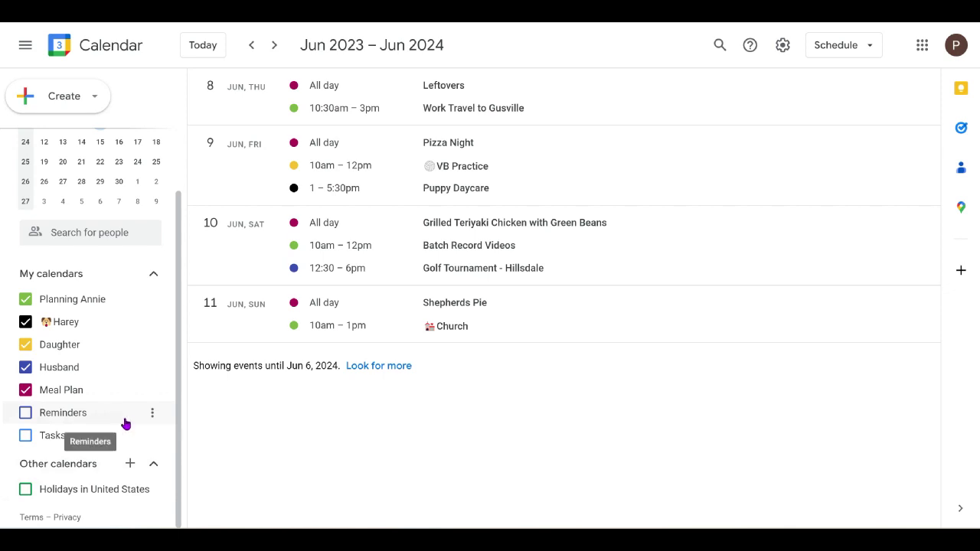
{"action": "left_click", "coordinate": [25, 368]}
{"action": "left_click", "coordinate": [26, 344]}
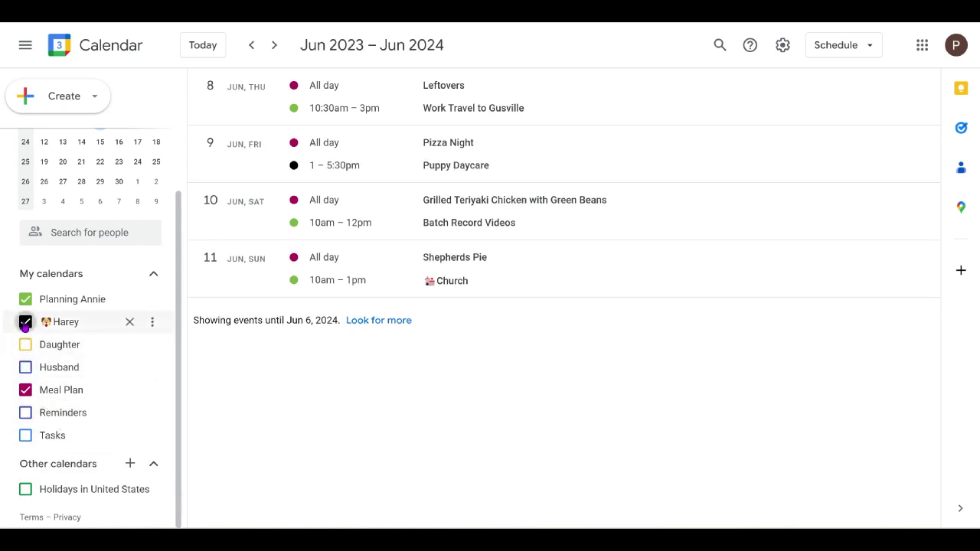
{"action": "left_click", "coordinate": [25, 322]}
{"action": "left_click", "coordinate": [25, 299]}
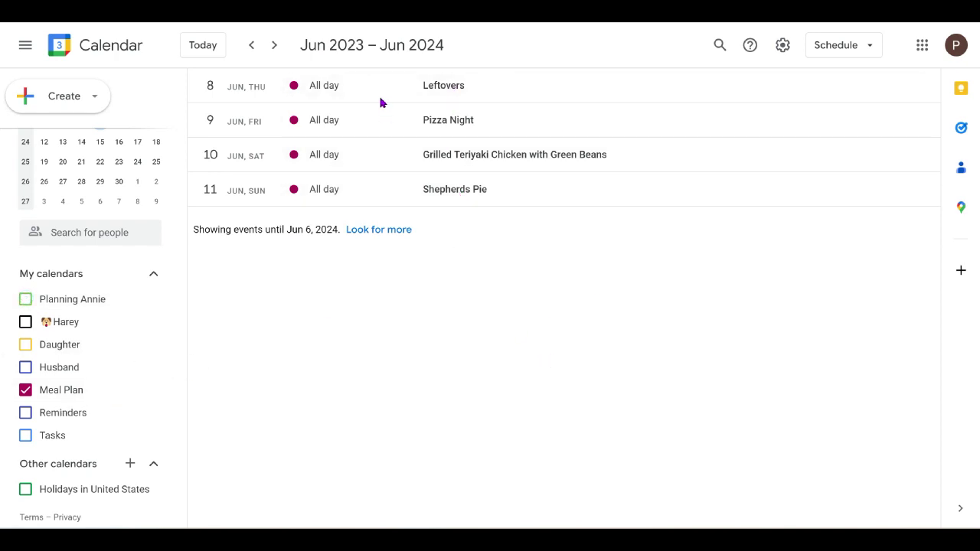
Show the Husband, Daughter and primary calendars in the schedule and hide the Meal Plan calendar.
{"action": "left_click", "coordinate": [25, 368]}
{"action": "left_click", "coordinate": [25, 345]}
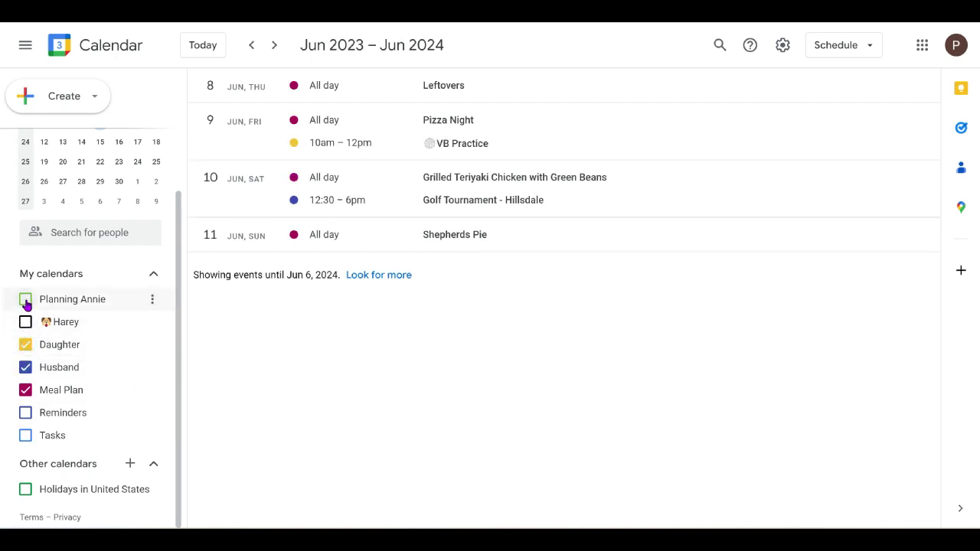
{"action": "left_click", "coordinate": [25, 299]}
{"action": "left_click", "coordinate": [26, 389]}
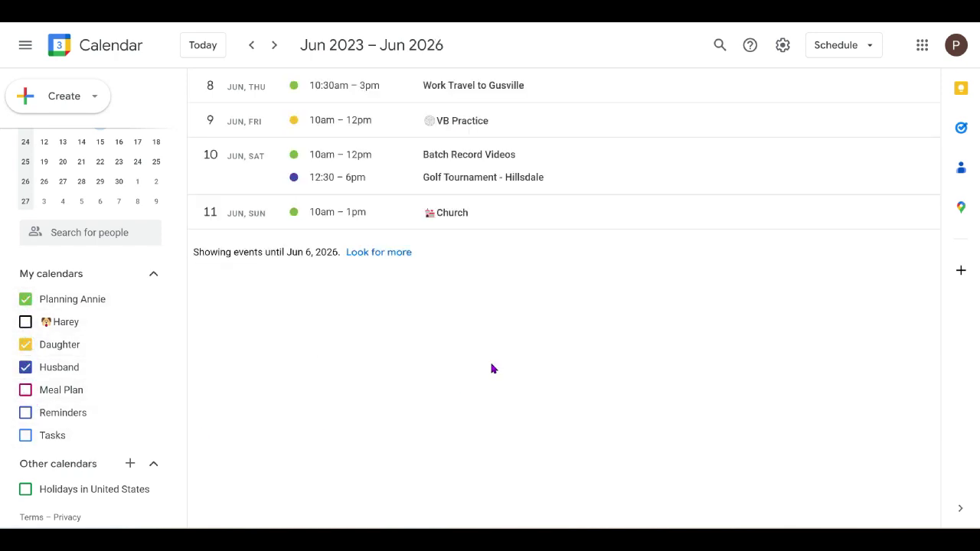
Show the pet and Meal Plan calendars along with the Holidays in United States calendar in the schedule.
{"action": "left_click", "coordinate": [25, 321]}
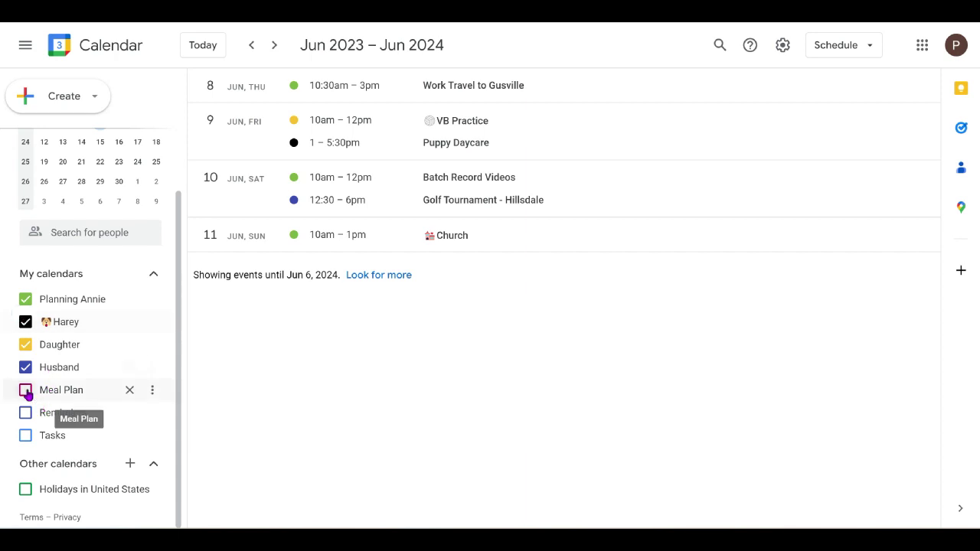
{"action": "left_click", "coordinate": [25, 389]}
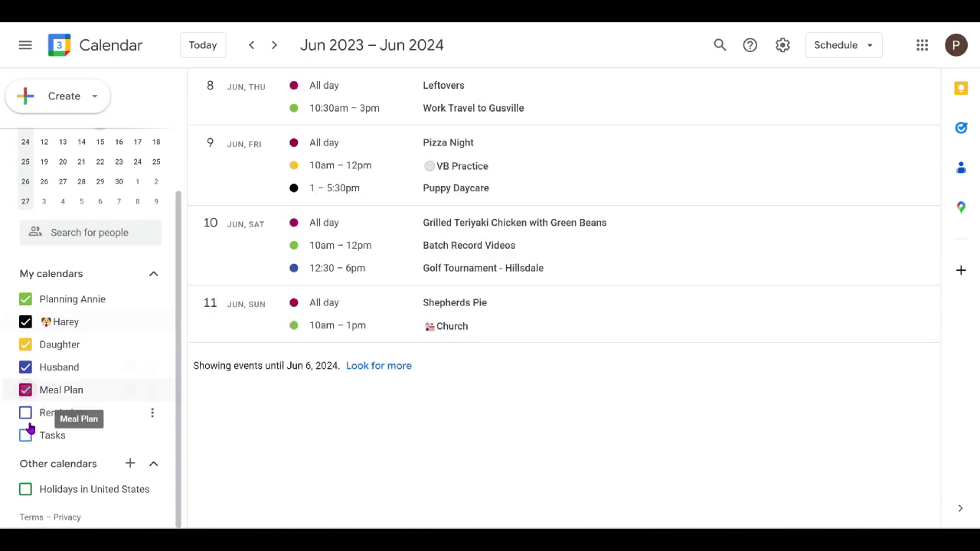
{"action": "left_click", "coordinate": [26, 490]}
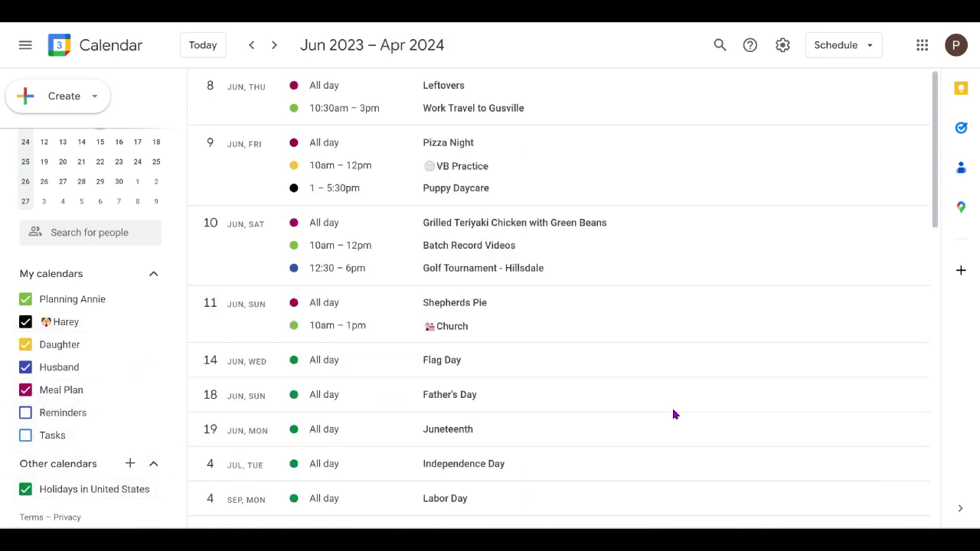